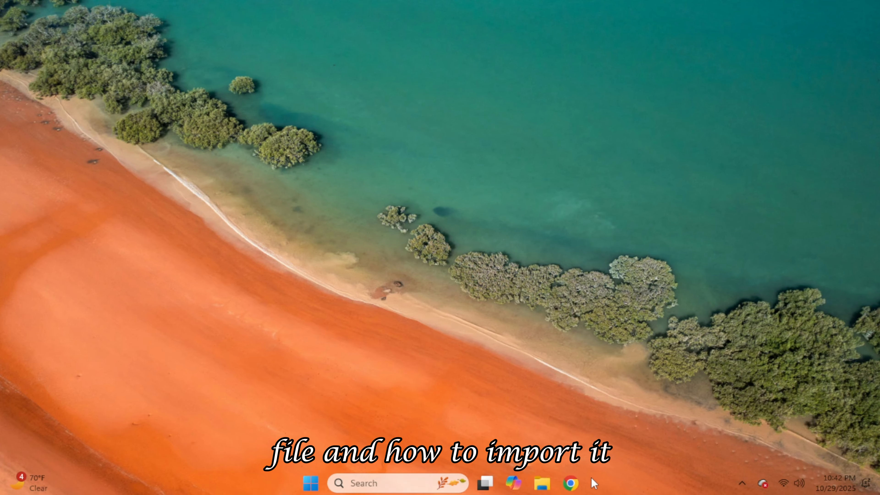
Open Chrome, search for "kali linux" and open the download page of the official Kali Linux site.
{"action": "left_click", "coordinate": [581, 480]}
{"action": "type", "text": "k"}
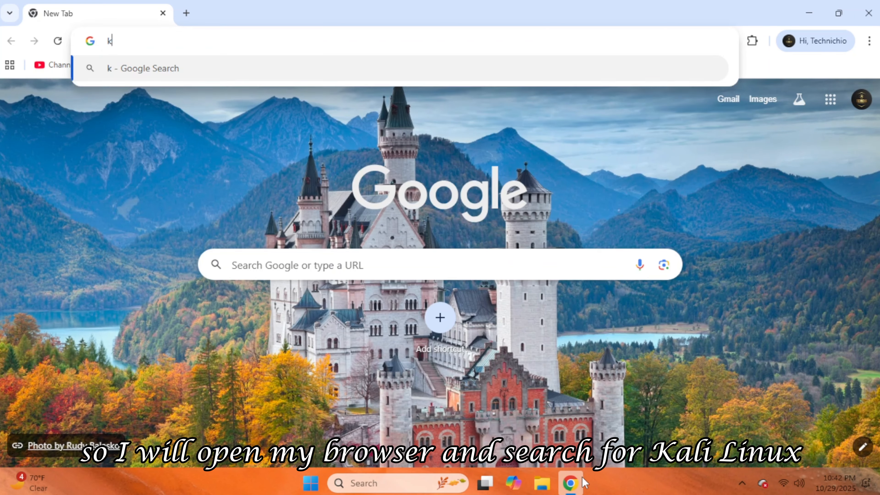
{"action": "type", "text": "ali li"}
{"action": "key", "text": "Return"}
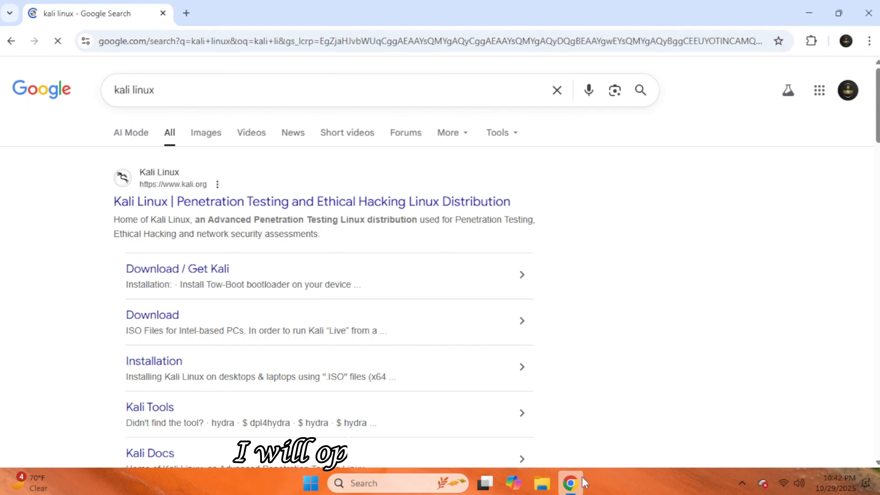
{"action": "left_click", "coordinate": [402, 201]}
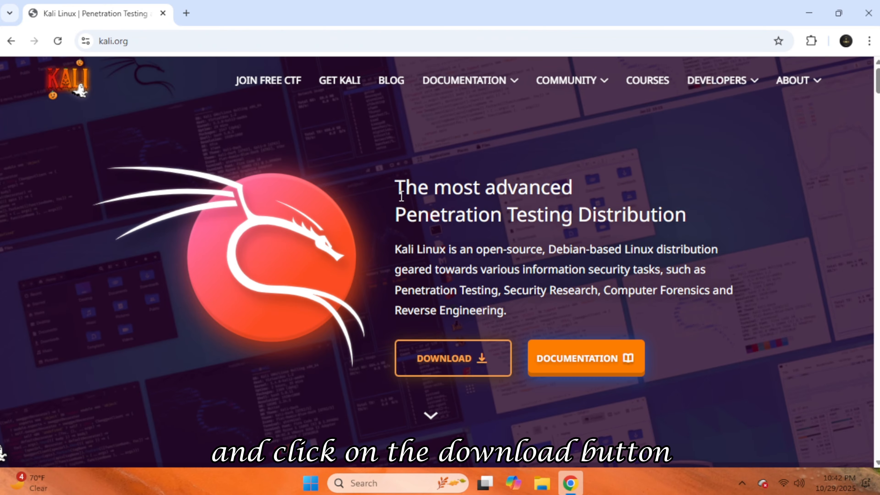
{"action": "left_click", "coordinate": [448, 372]}
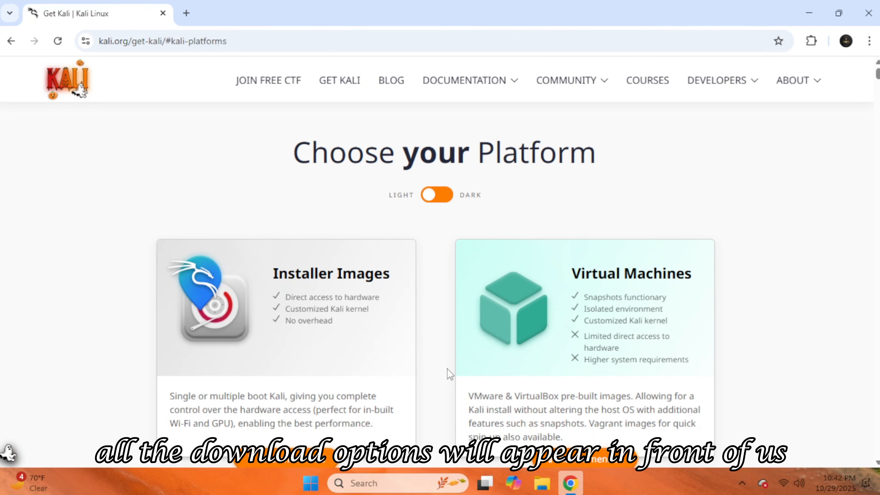
Get the pre-built VMware image kali-linux-2025.3-vmware-amd64.7z from the Virtual Machines downloads and open the folder containing it.
{"action": "scroll", "coordinate": [438, 363], "scroll_direction": "down", "scroll_amount": 2}
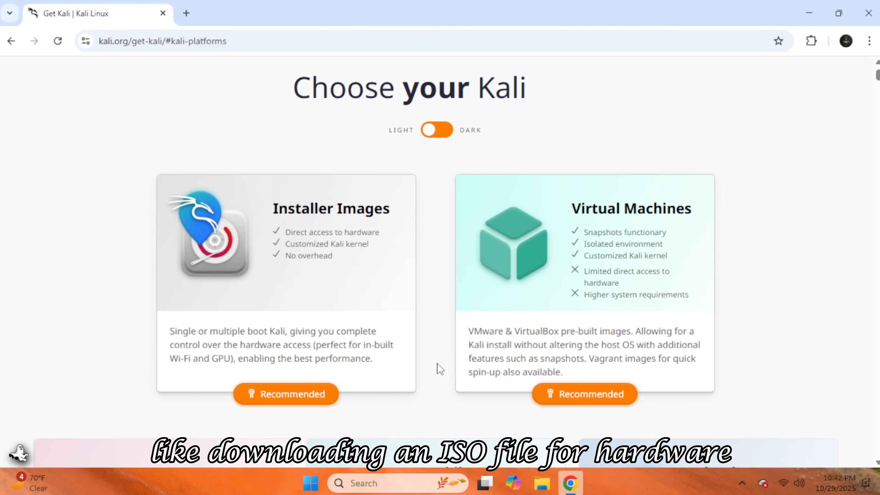
{"action": "left_click", "coordinate": [551, 315]}
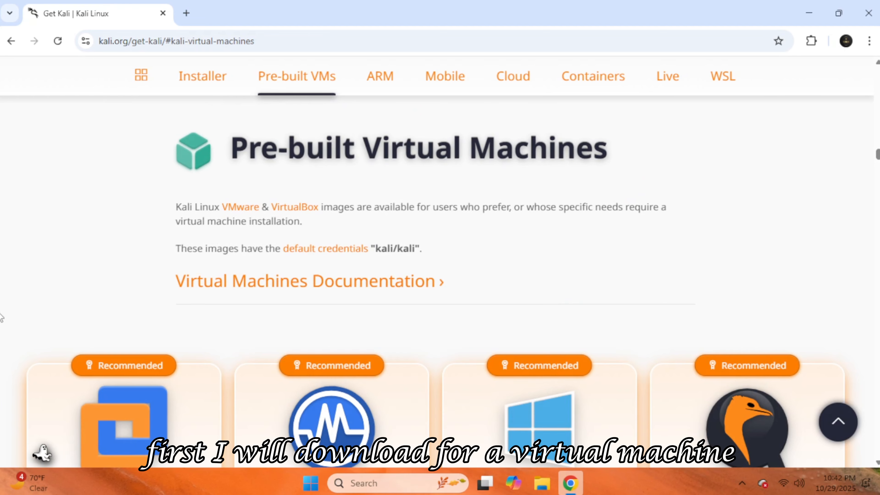
{"action": "scroll", "coordinate": [1, 317], "scroll_direction": "down", "scroll_amount": 6}
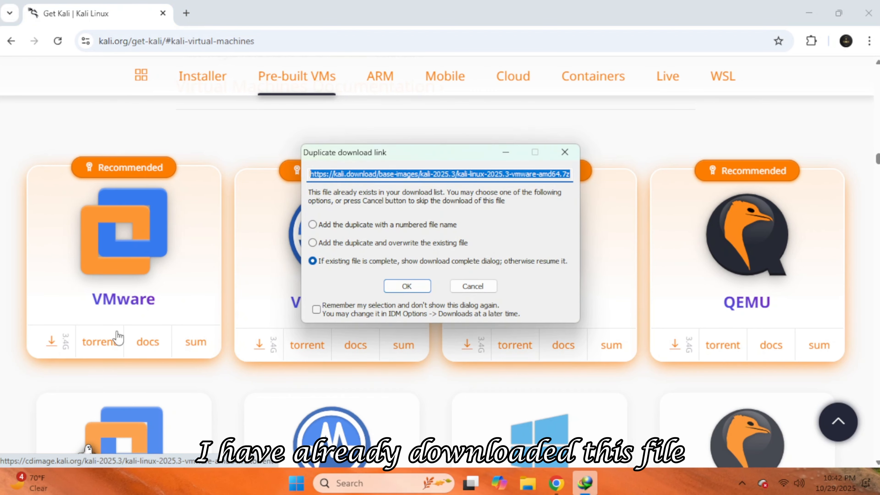
{"action": "left_click", "coordinate": [405, 286]}
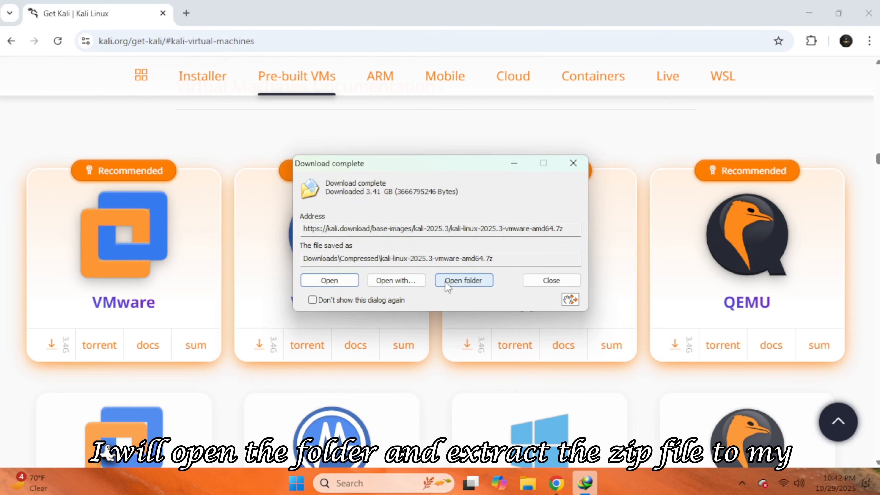
{"action": "left_click", "coordinate": [448, 287]}
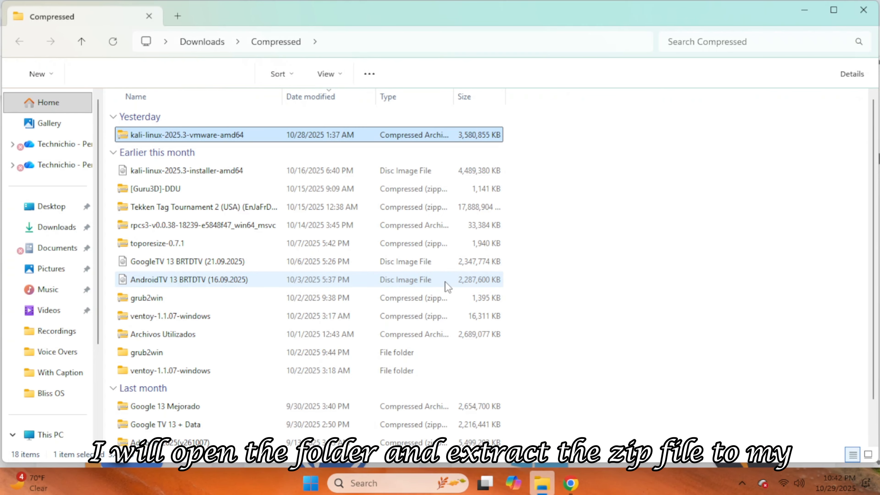
Extract the kali-linux-2025.3-vmware-amd64 archive with 7-Zip to Local Disk (E:).
{"action": "right_click", "coordinate": [242, 135]}
{"action": "mouse_move", "coordinate": [274, 215]}
{"action": "left_click", "coordinate": [448, 247]}
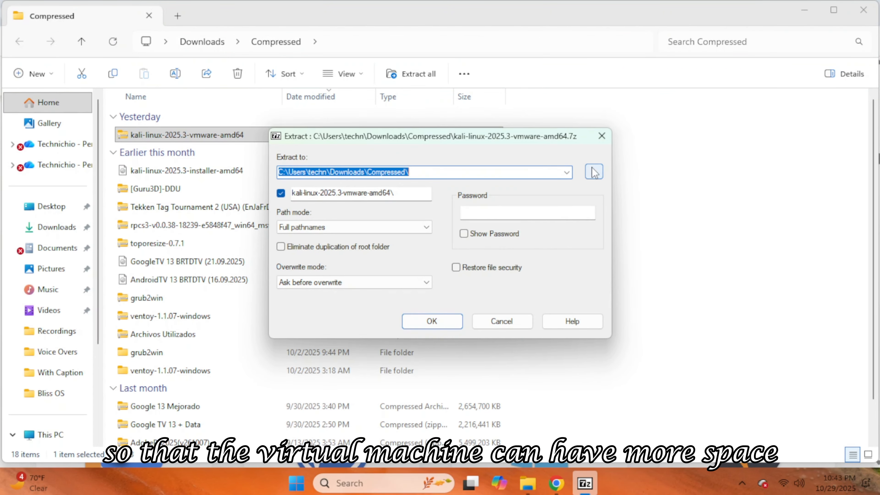
{"action": "left_click", "coordinate": [593, 172]}
{"action": "left_click", "coordinate": [453, 318]}
{"action": "left_click", "coordinate": [431, 321]}
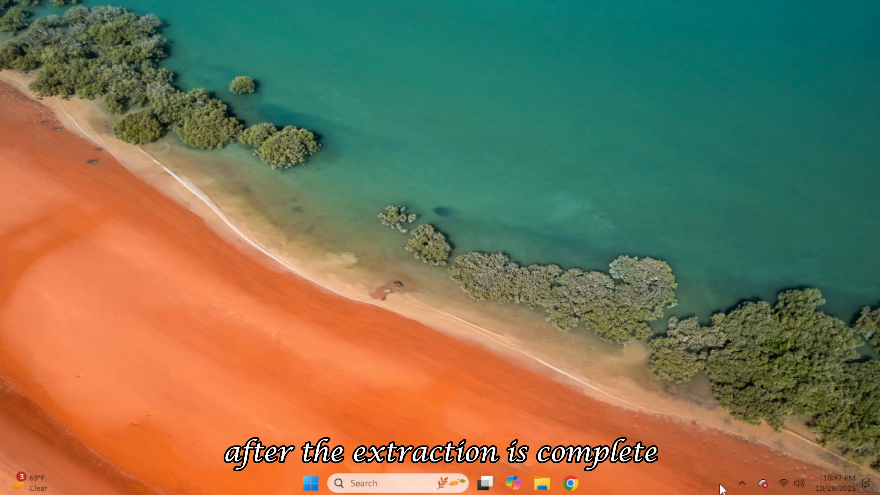
Switch to VMware Workstation.
{"action": "left_click", "coordinate": [742, 483]}
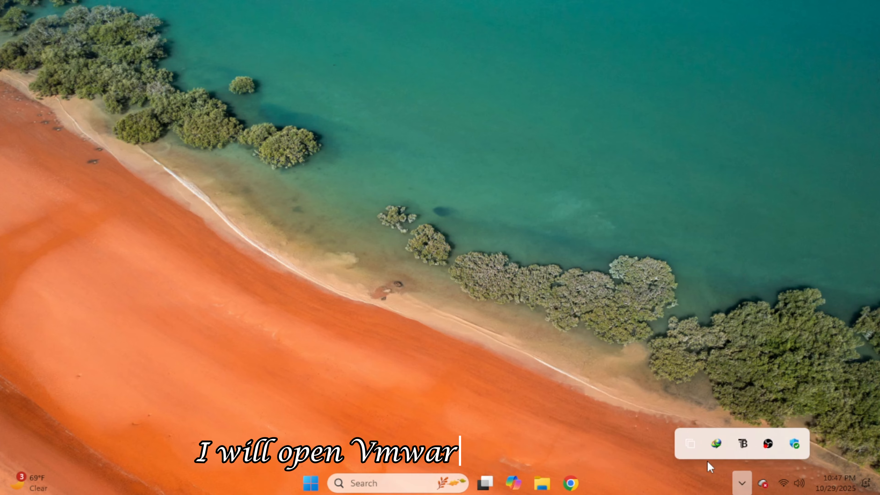
{"action": "right_click", "coordinate": [691, 445]}
{"action": "left_click", "coordinate": [604, 336]}
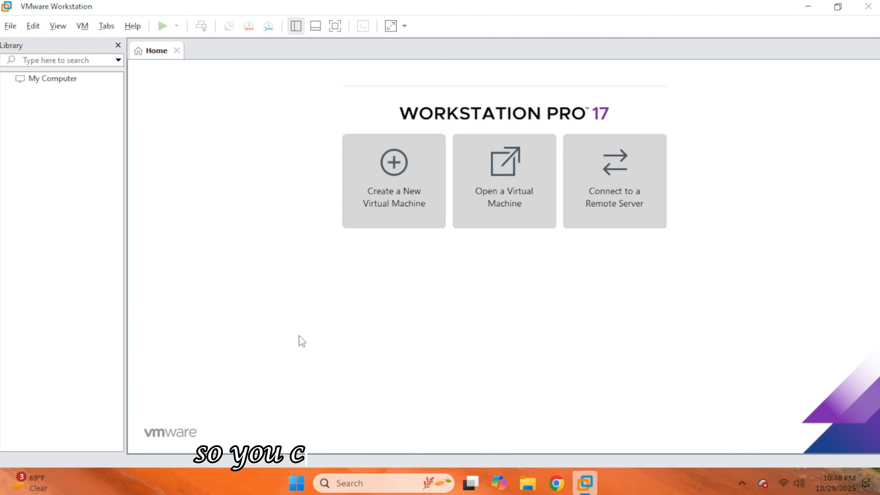
Open the kali-linux-2025.3-vmware-amd64 virtual machine from its extracted folder on Local Disk (E:).
{"action": "left_click", "coordinate": [511, 190]}
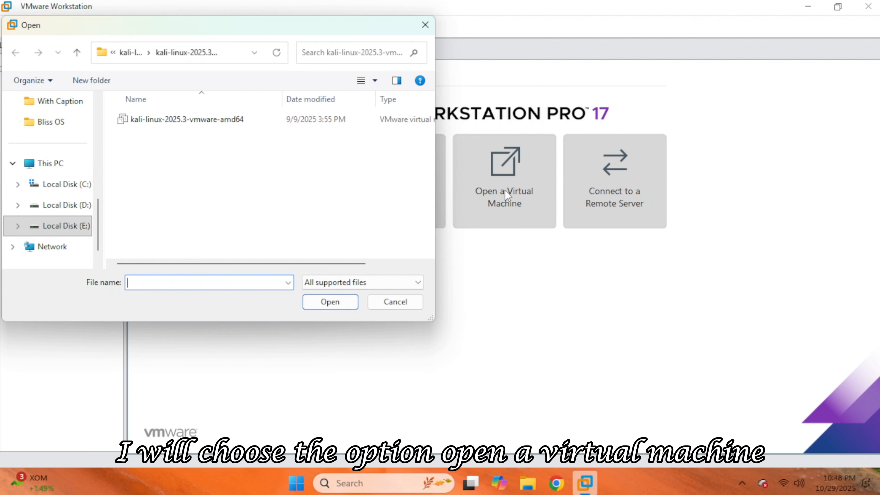
{"action": "left_click", "coordinate": [56, 165]}
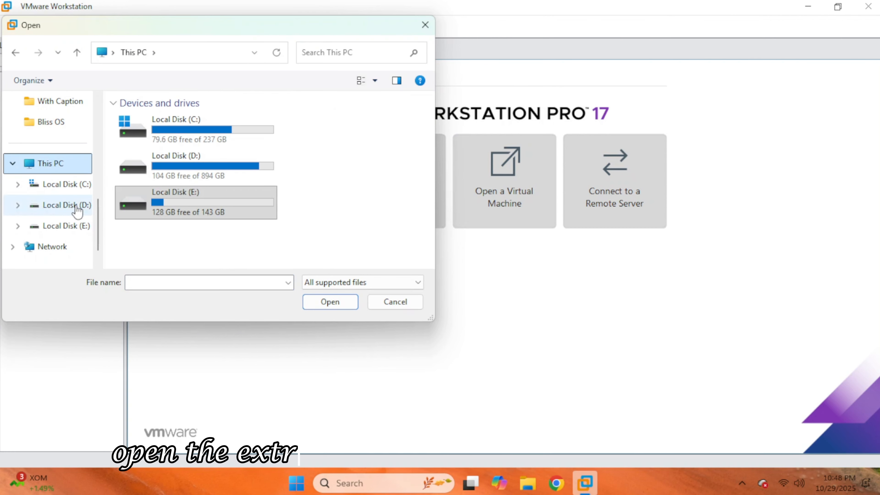
{"action": "double_click", "coordinate": [189, 211]}
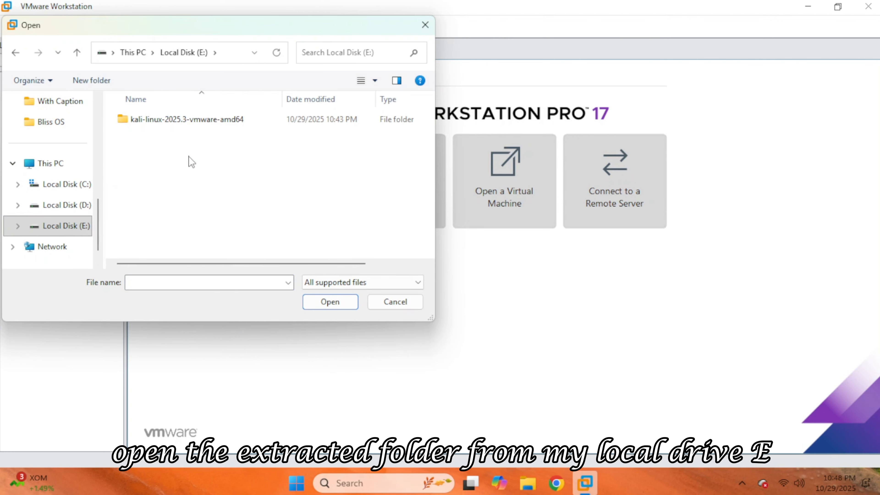
{"action": "double_click", "coordinate": [191, 120]}
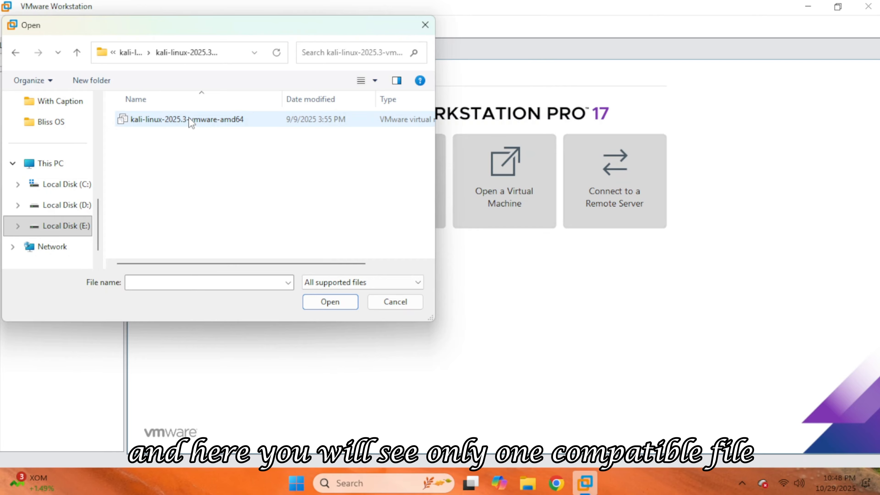
{"action": "double_click", "coordinate": [190, 120]}
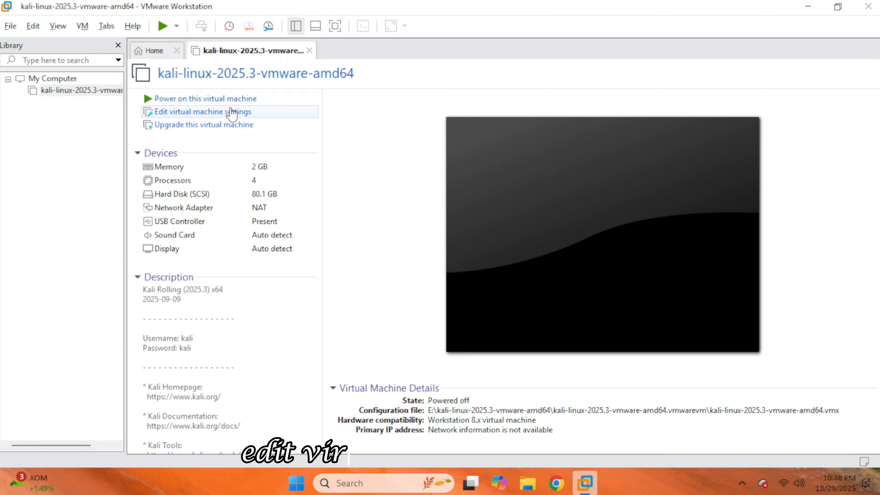
Set the virtual machine's memory to 4 GB and expand its hard disk to 100 GB.
{"action": "left_click", "coordinate": [232, 111]}
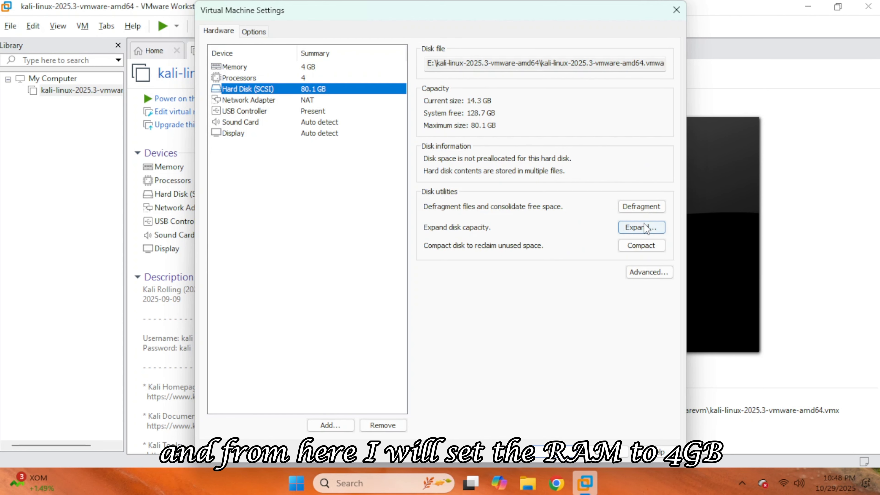
{"action": "left_click", "coordinate": [641, 227]}
{"action": "type", "text": "1"}
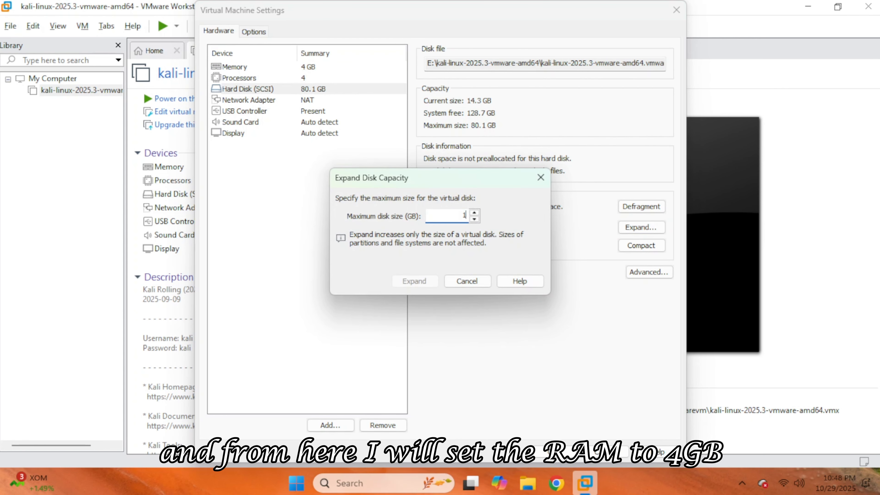
{"action": "type", "text": "00"}
{"action": "left_click", "coordinate": [414, 281]}
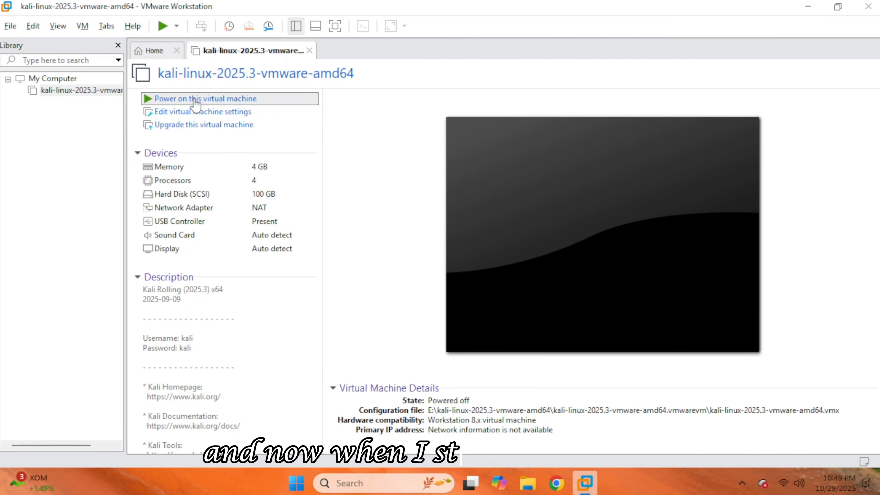
Power on the Kali virtual machine and log in with the default username and account password.
{"action": "left_click", "coordinate": [173, 98]}
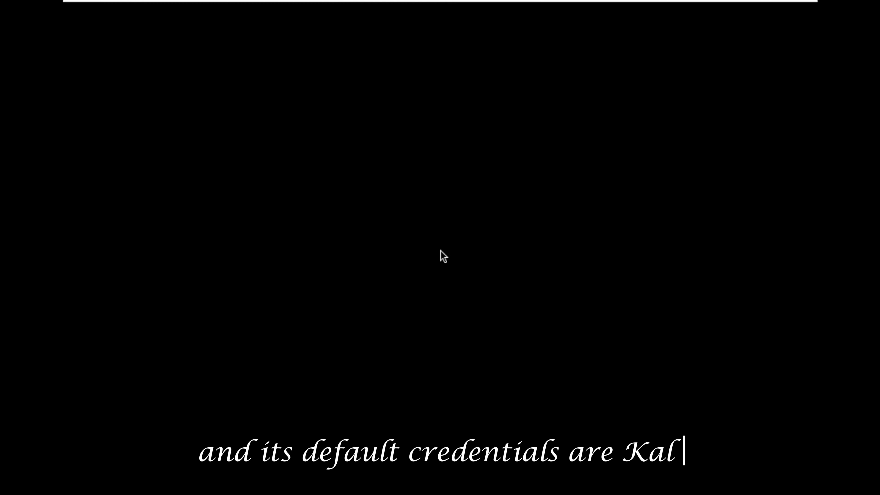
{"action": "type", "text": "kali"}
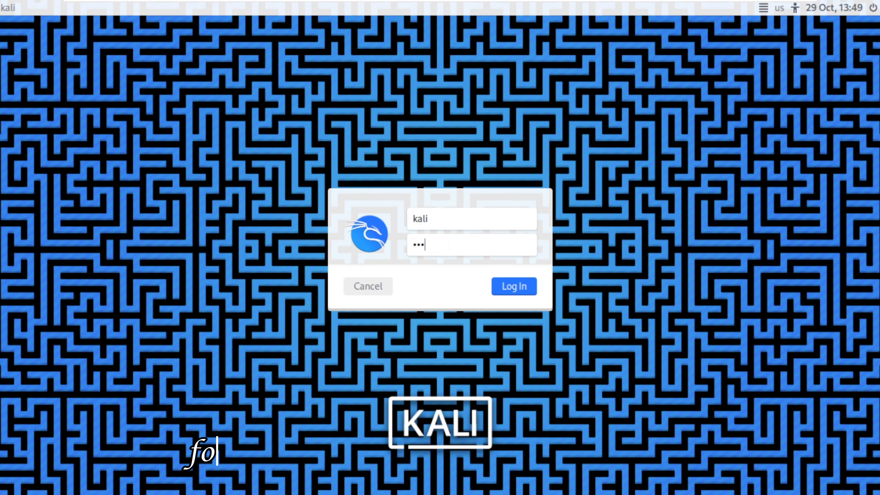
{"action": "key", "text": "Return"}
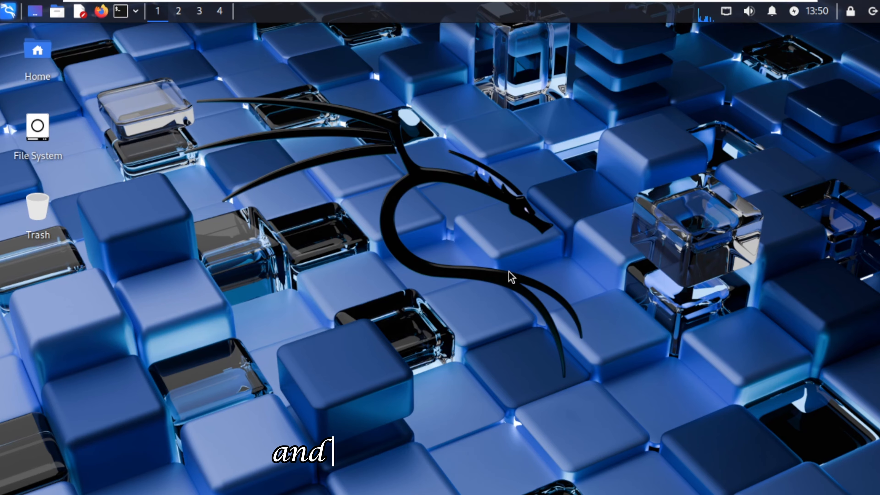
Leave full screen, shut down the Kali virtual machine and minimize VMware Workstation.
{"action": "key", "text": "ctrl+alt+Return"}
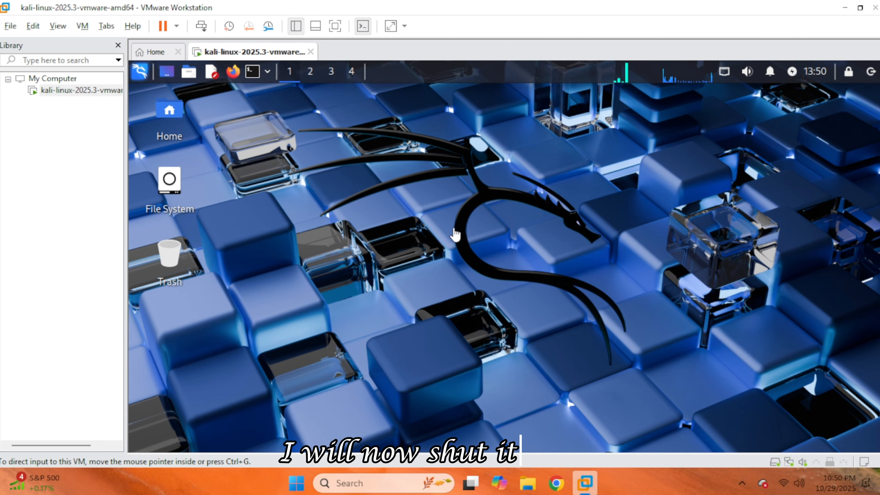
{"action": "left_click", "coordinate": [870, 72]}
{"action": "left_click", "coordinate": [564, 236]}
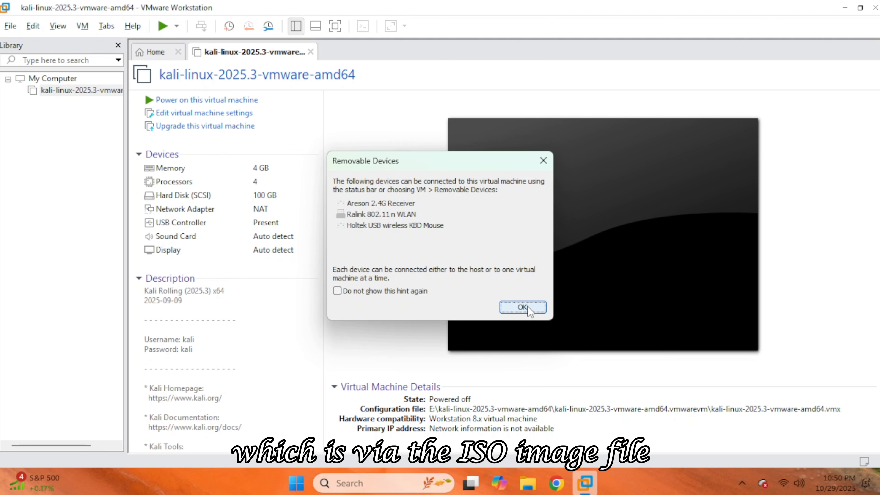
{"action": "left_click", "coordinate": [526, 306]}
{"action": "left_click", "coordinate": [845, 8]}
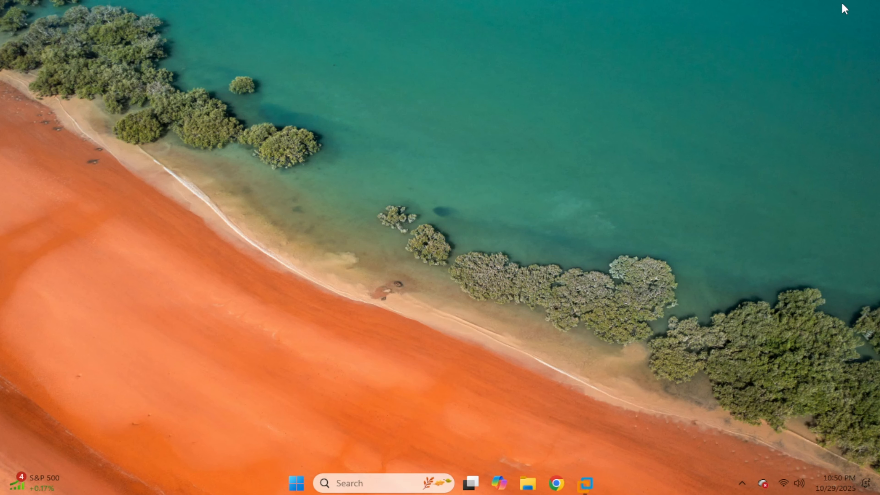
Open the Get Kali page in Chrome and go to the downloads in its Installer Images section.
{"action": "left_click", "coordinate": [556, 483]}
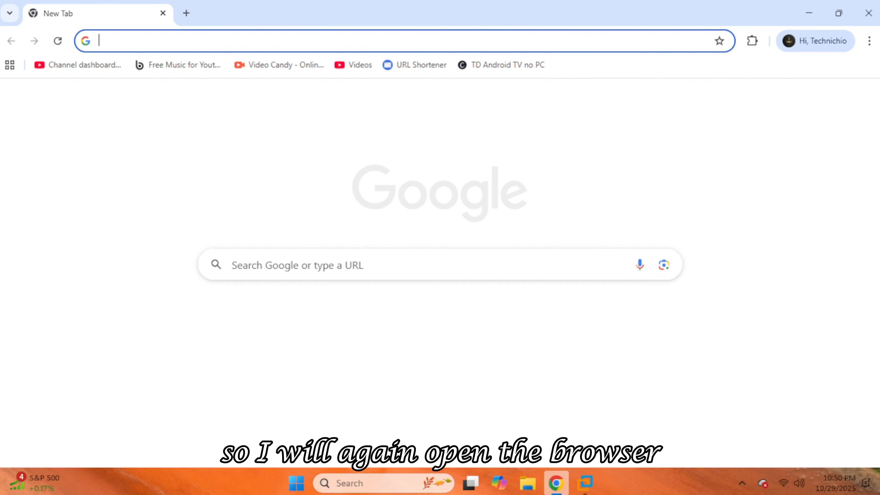
{"action": "type", "text": "kali"}
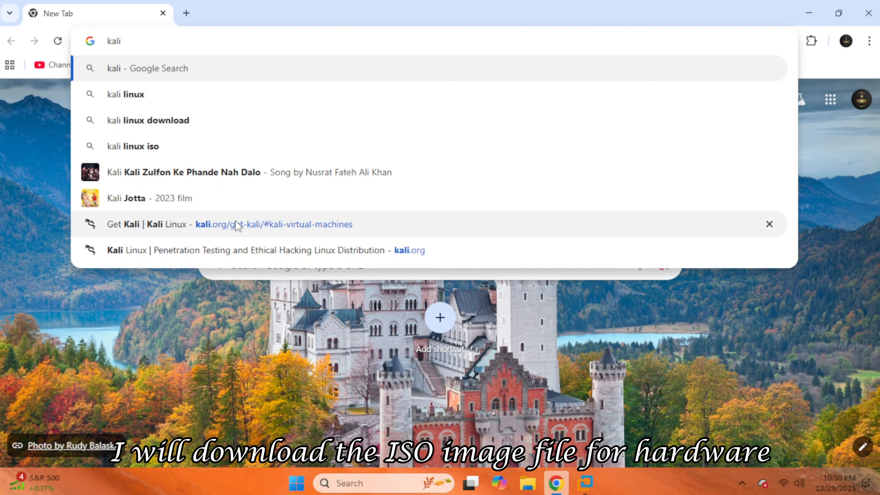
{"action": "left_click", "coordinate": [238, 225]}
{"action": "scroll", "coordinate": [436, 240], "scroll_direction": "down", "scroll_amount": 3}
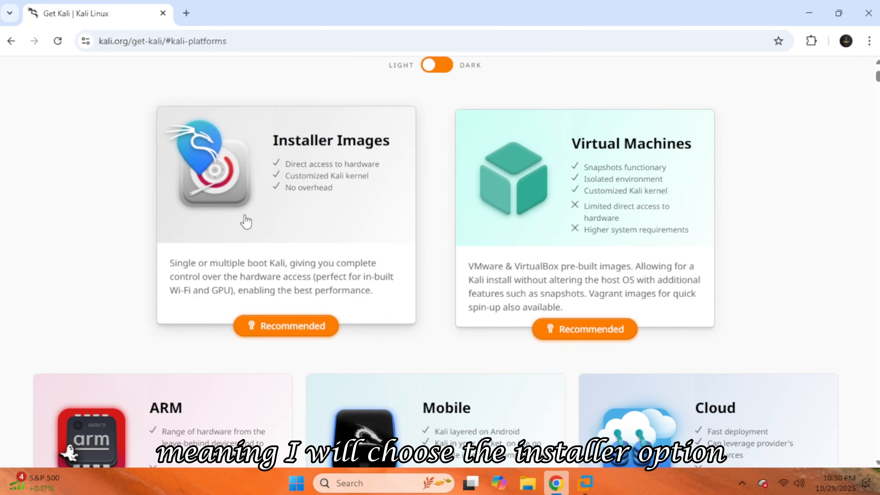
{"action": "left_click", "coordinate": [355, 231]}
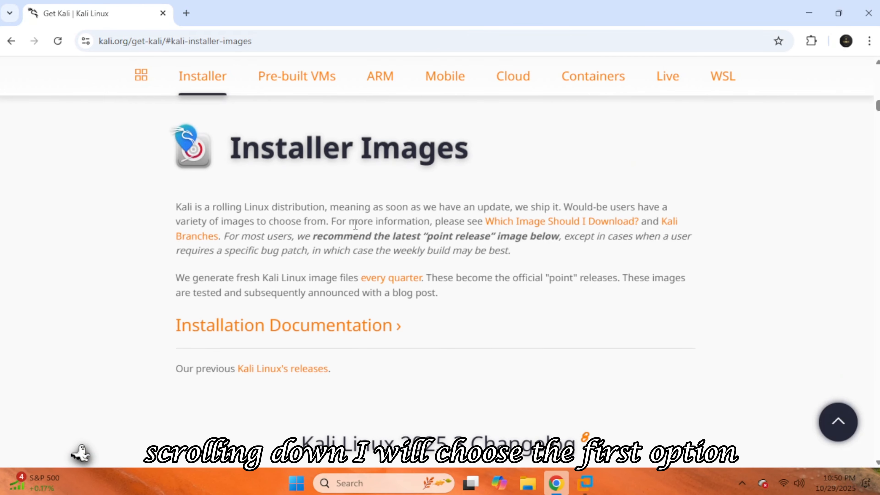
{"action": "scroll", "coordinate": [356, 231], "scroll_direction": "down", "scroll_amount": 8}
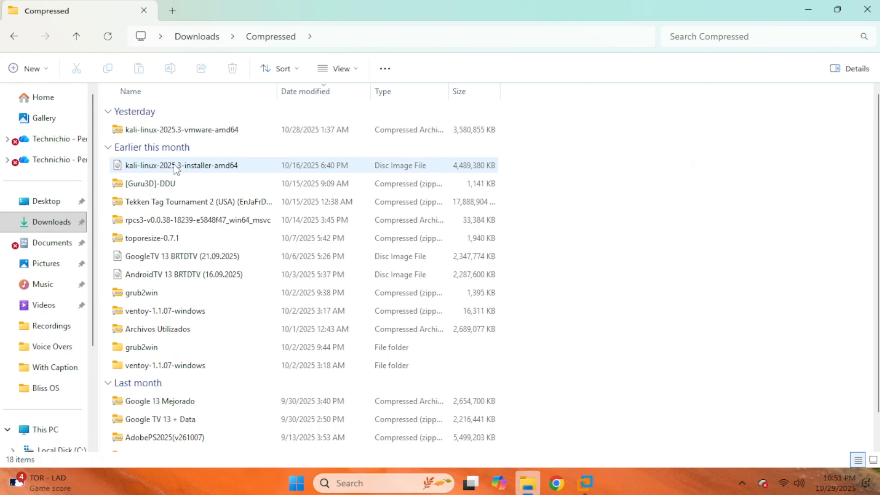
Check the downloaded kali-linux-2025.3-installer-amd64 image in the Compressed folder and return to the VMware Workstation Home page.
{"action": "left_click", "coordinate": [270, 166]}
{"action": "left_click", "coordinate": [867, 9]}
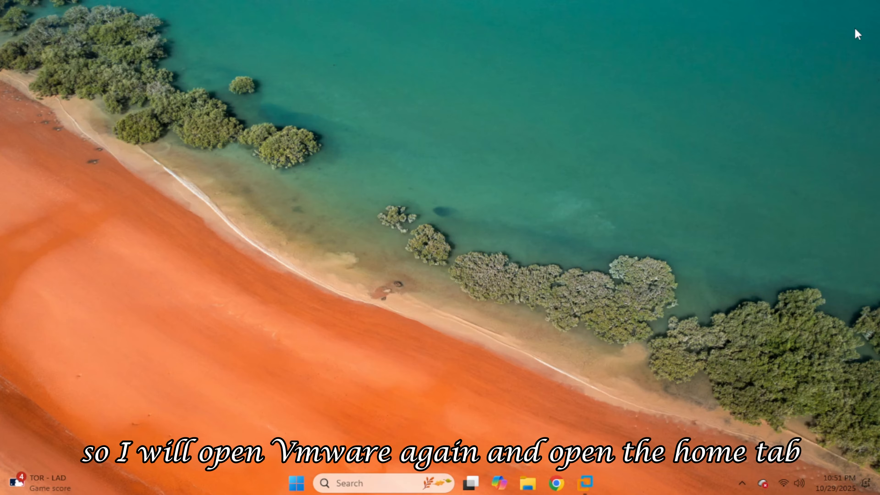
{"action": "left_click", "coordinate": [593, 490]}
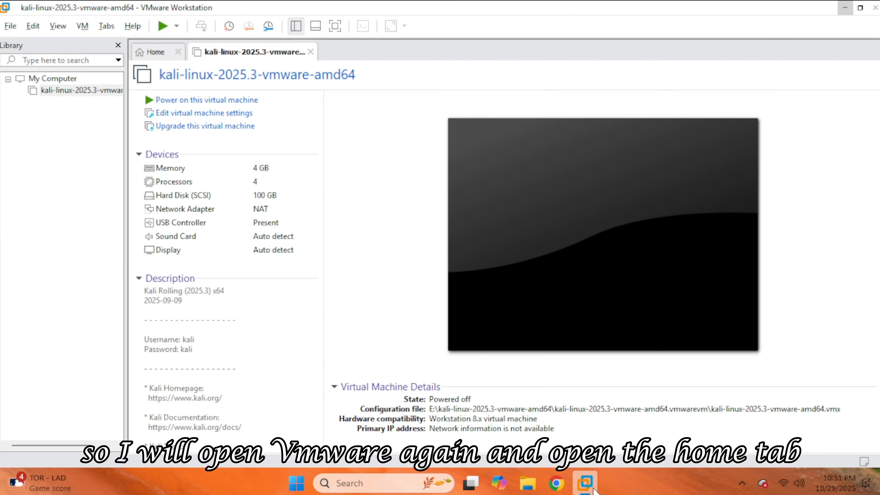
{"action": "left_click", "coordinate": [158, 57]}
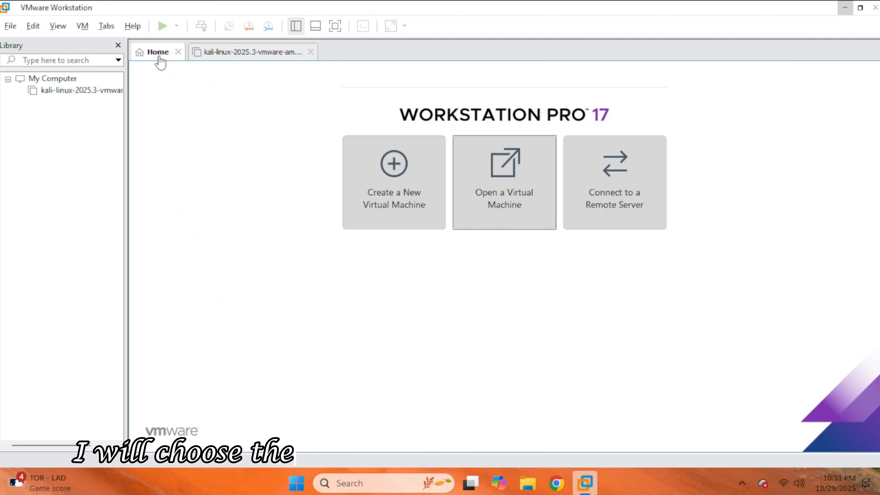
Start a new virtual machine with the Custom (advanced) configuration and set its hardware compatibility to Workstation 8.x.
{"action": "left_click", "coordinate": [378, 194]}
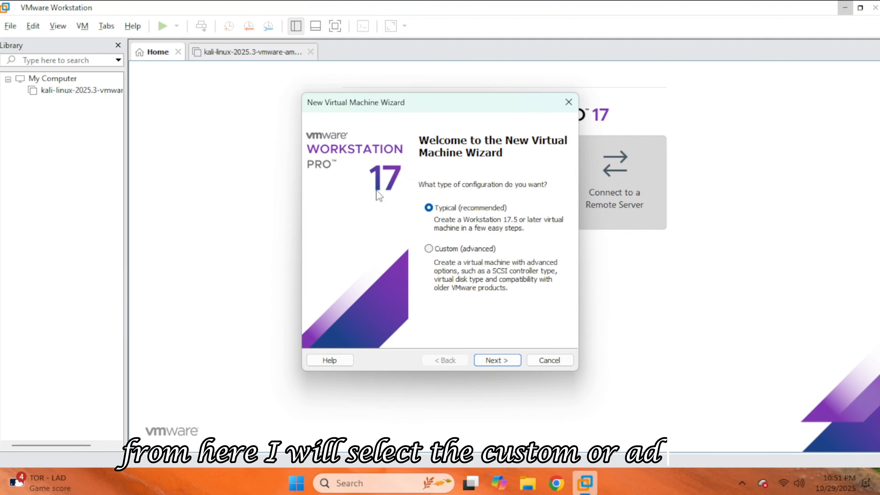
{"action": "left_click", "coordinate": [458, 248]}
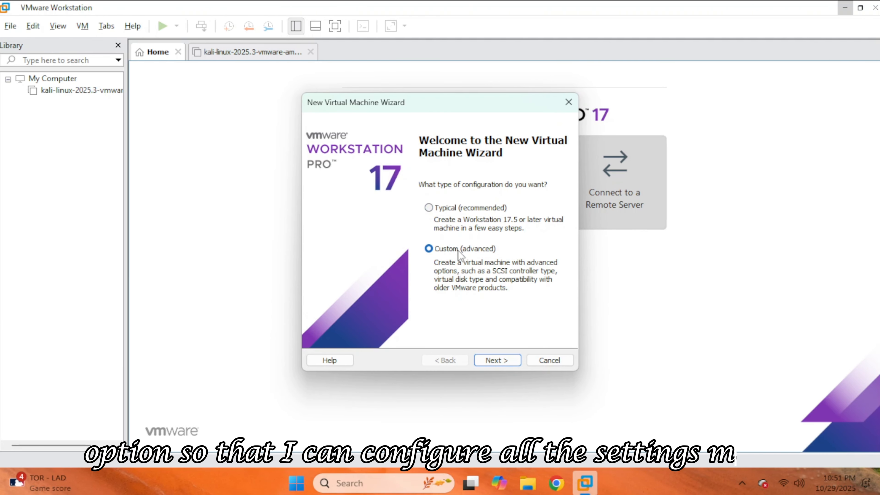
{"action": "left_click", "coordinate": [502, 364]}
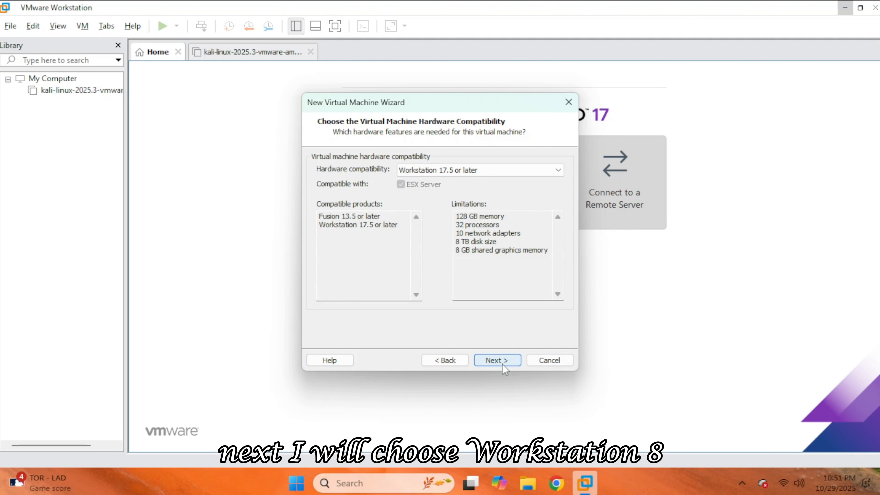
{"action": "left_click", "coordinate": [449, 170]}
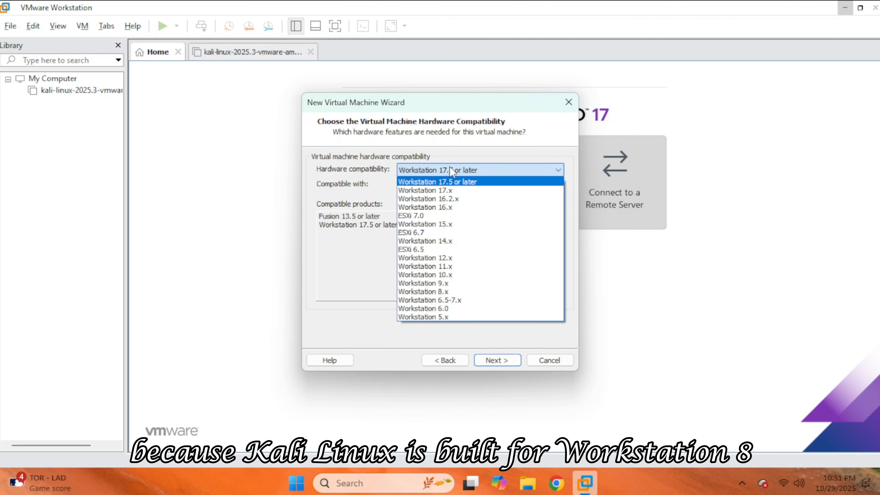
{"action": "left_click", "coordinate": [450, 292]}
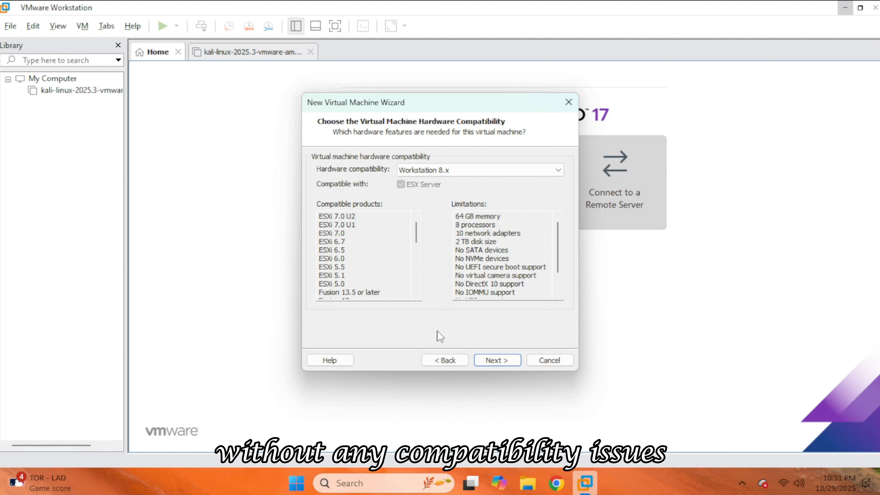
{"action": "left_click", "coordinate": [498, 360]}
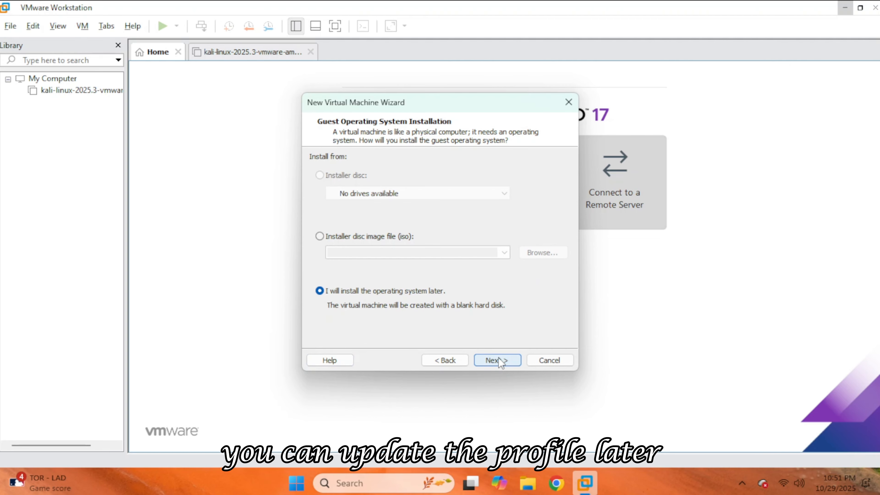
Use the downloaded Kali Linux 2025.3 installer ISO from the Compressed folder in Downloads as the installer disc image.
{"action": "left_click", "coordinate": [366, 237]}
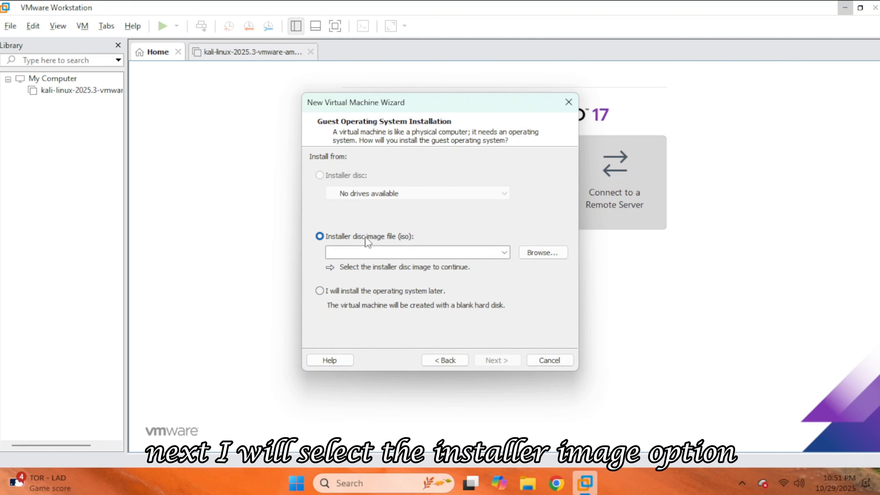
{"action": "left_click", "coordinate": [543, 253]}
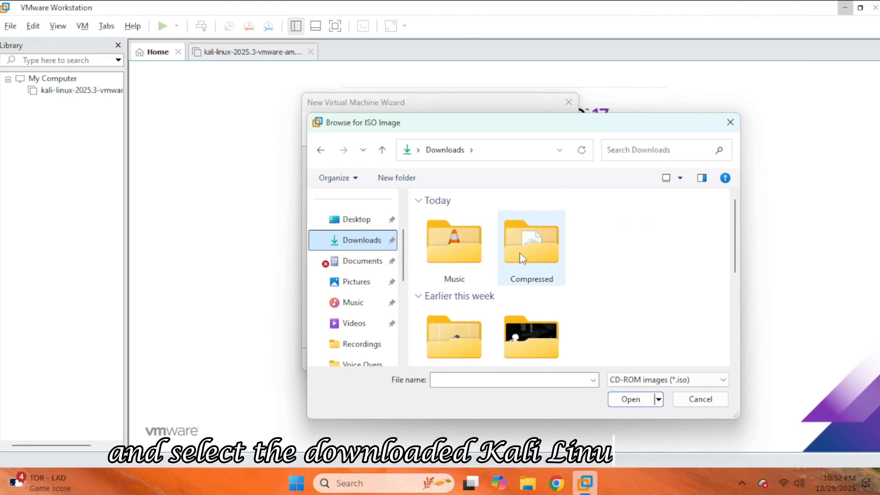
{"action": "double_click", "coordinate": [519, 253]}
{"action": "double_click", "coordinate": [483, 233]}
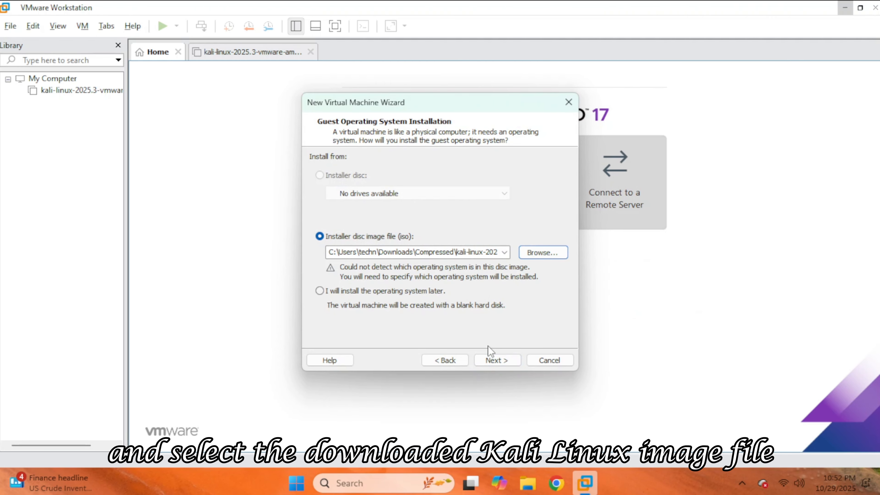
{"action": "left_click", "coordinate": [496, 355]}
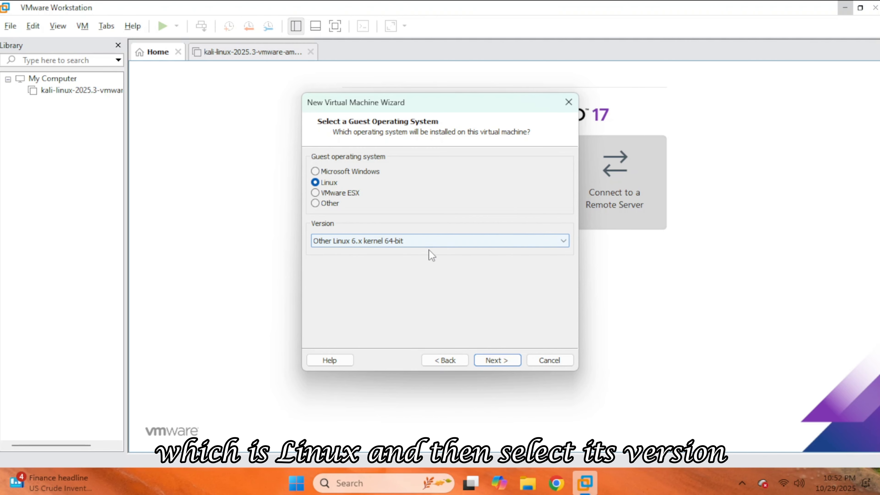
Set the guest operating system to Linux, version Debian 10.x 64-bit.
{"action": "left_click", "coordinate": [439, 245]}
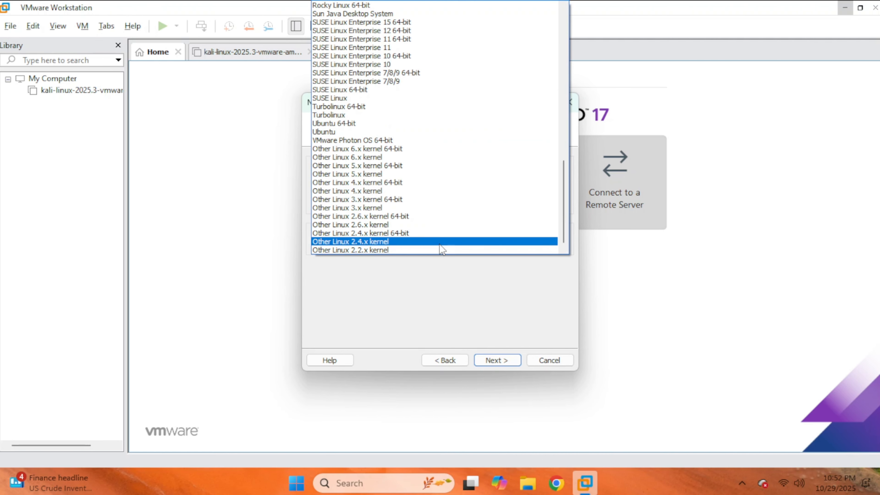
{"action": "scroll", "coordinate": [439, 212], "scroll_direction": "up", "scroll_amount": 15}
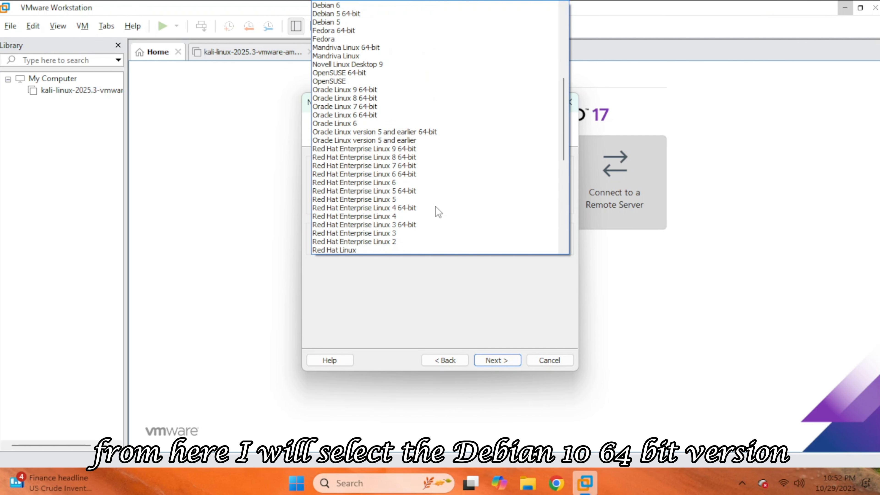
{"action": "scroll", "coordinate": [438, 211], "scroll_direction": "up", "scroll_amount": 2}
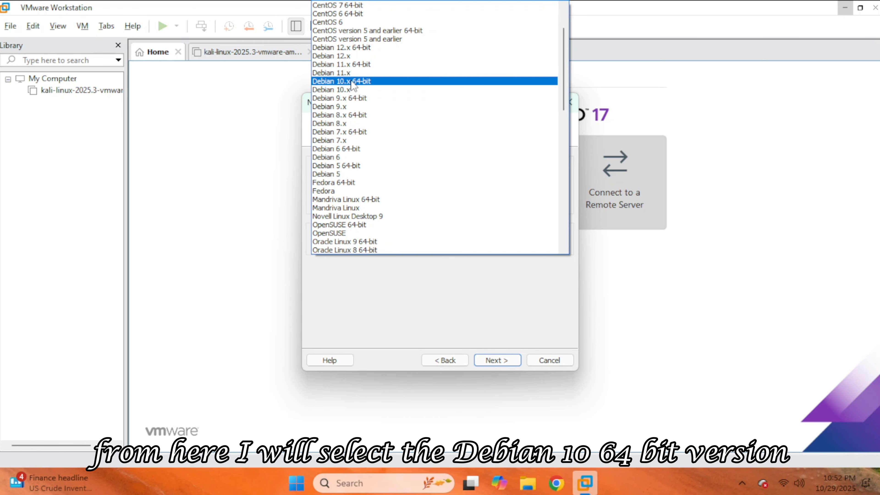
{"action": "left_click", "coordinate": [360, 81]}
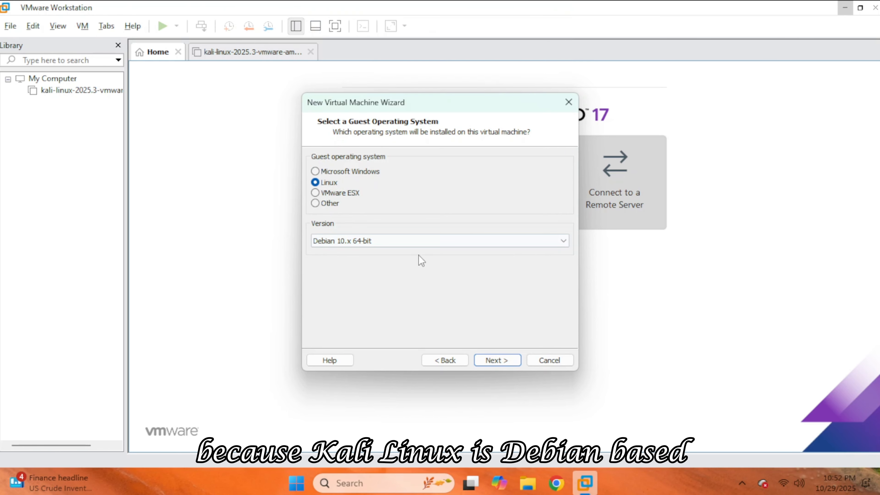
{"action": "left_click", "coordinate": [498, 359]}
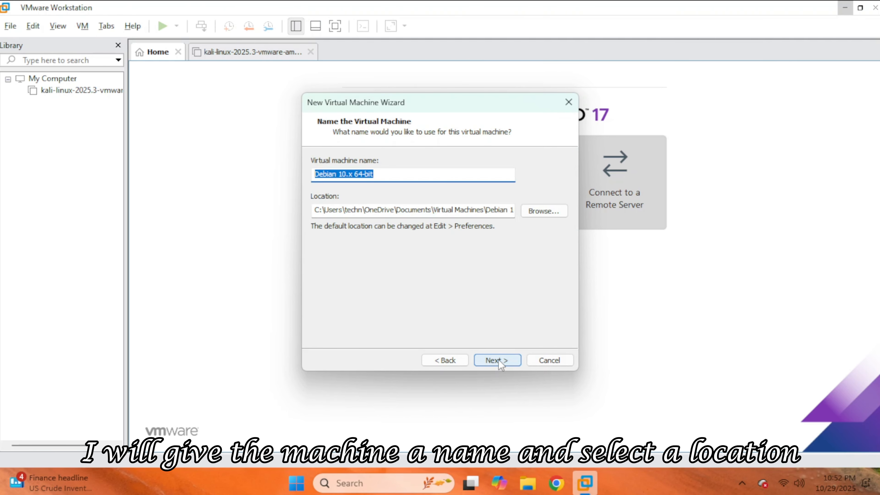
Name the virtual machine Kali Linux and store it in a new Kali Linux folder on Local Disk (E:).
{"action": "type", "text": "Kali Linux"}
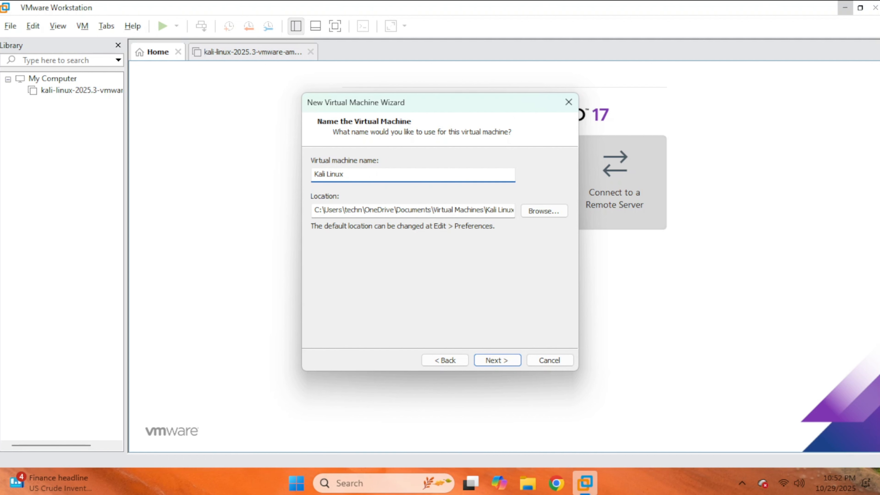
{"action": "scroll", "coordinate": [411, 208], "scroll_direction": "up", "scroll_amount": 4}
{"action": "left_click", "coordinate": [364, 231]}
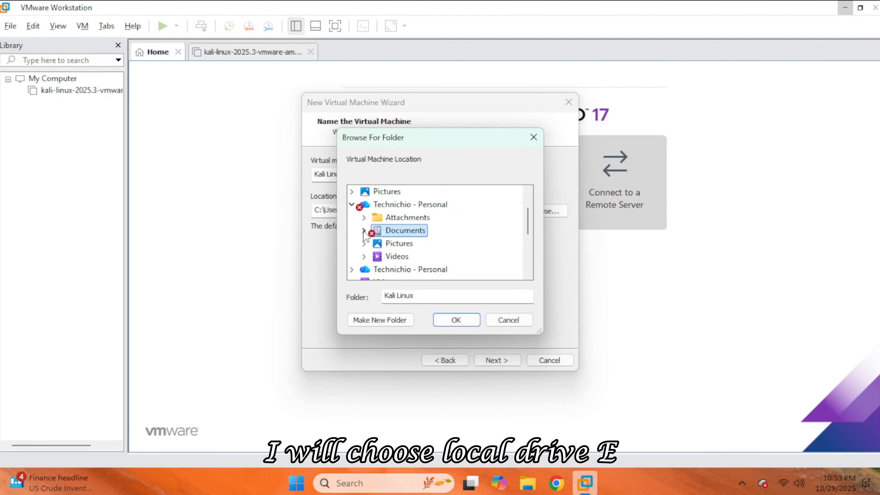
{"action": "scroll", "coordinate": [384, 241], "scroll_direction": "down", "scroll_amount": 5}
{"action": "left_click", "coordinate": [385, 231]}
{"action": "left_click", "coordinate": [411, 268]}
{"action": "left_click", "coordinate": [402, 318]}
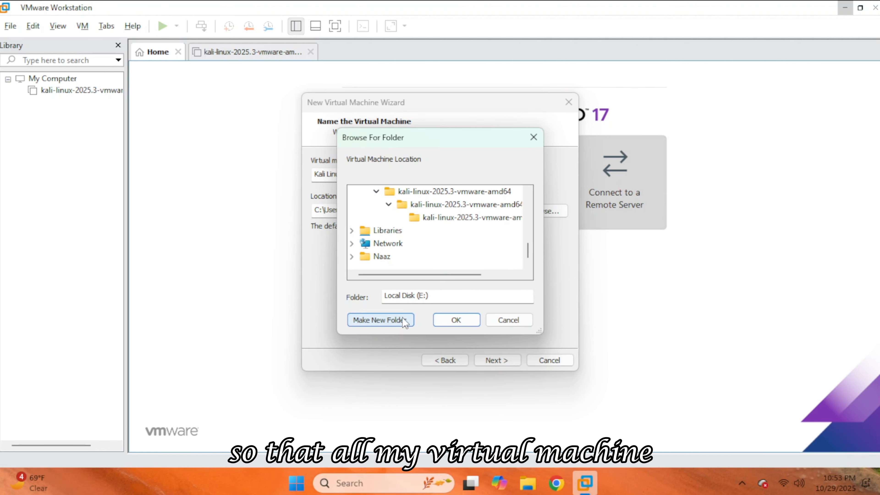
{"action": "type", "text": "Kali Linux"}
{"action": "key", "text": "Return"}
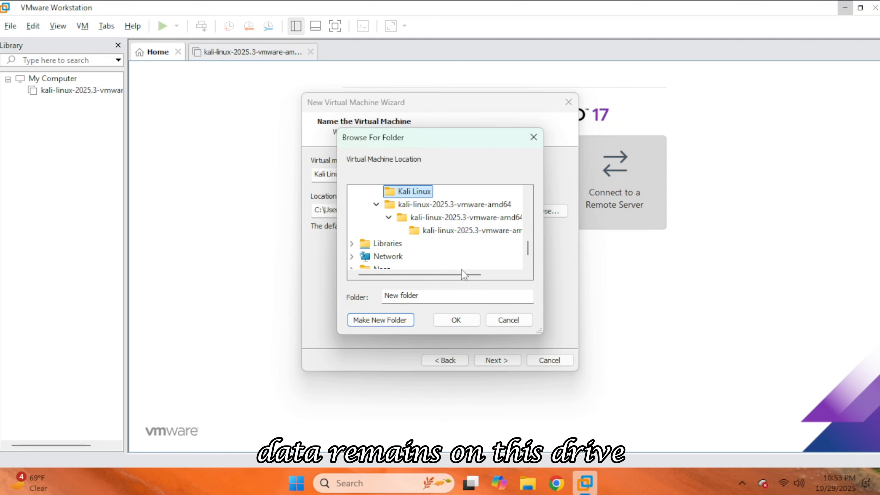
{"action": "left_click", "coordinate": [454, 320]}
{"action": "left_click", "coordinate": [503, 358]}
Give the virtual machine 2 processors with 2 cores per processor.
{"action": "left_click", "coordinate": [496, 169]}
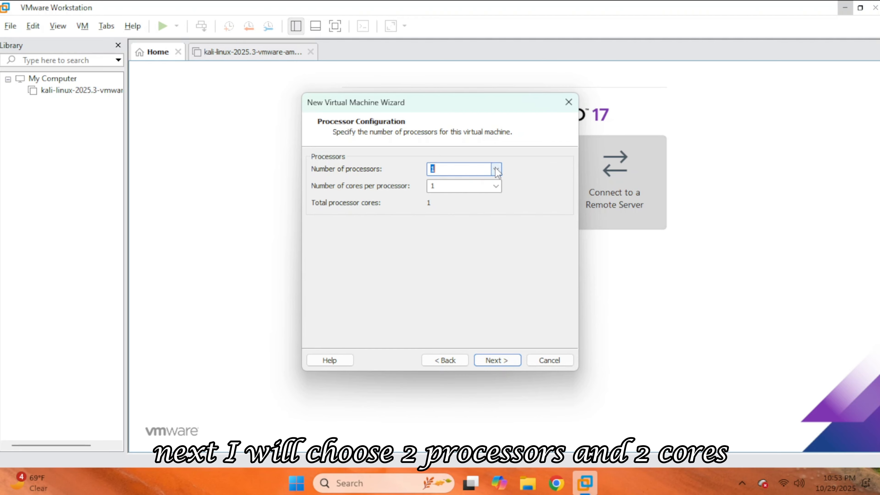
{"action": "left_click", "coordinate": [494, 187]}
{"action": "left_click", "coordinate": [495, 186]}
{"action": "left_click", "coordinate": [492, 204]}
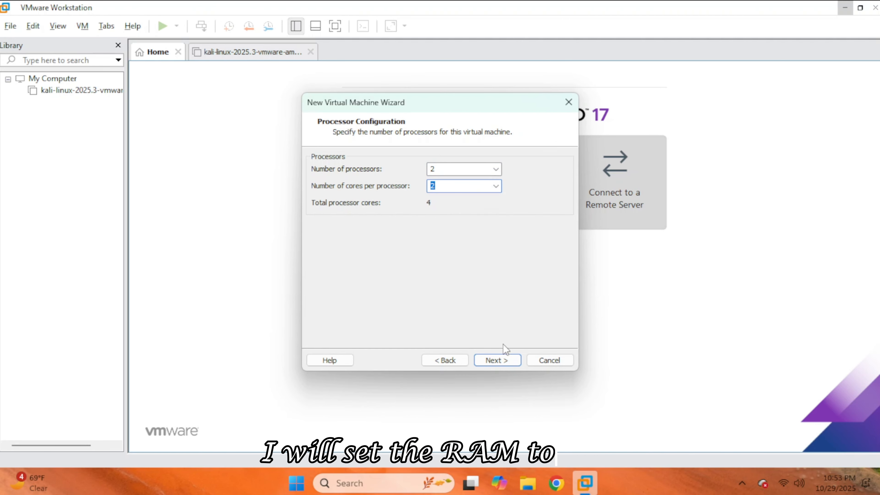
{"action": "left_click", "coordinate": [501, 360]}
Configure the virtual machine with 4096 MB of memory, NAT networking and the LSI Logic SCSI controller.
{"action": "left_click", "coordinate": [497, 362]}
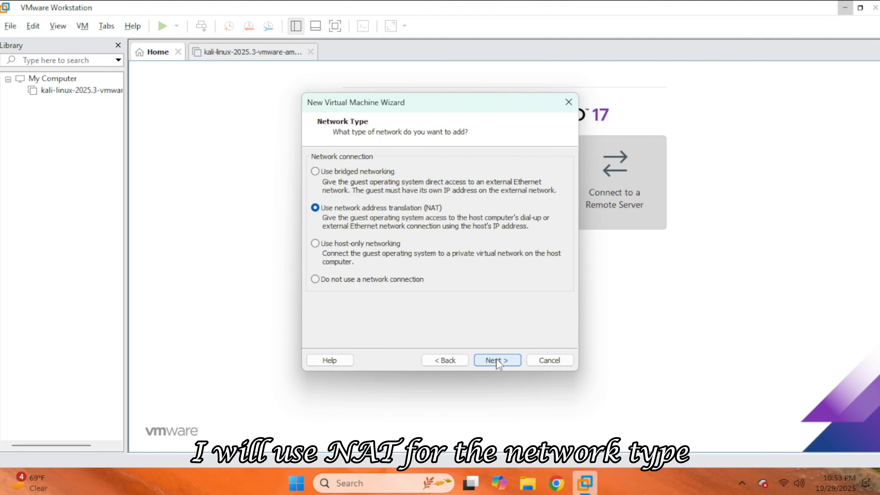
{"action": "left_click", "coordinate": [498, 362]}
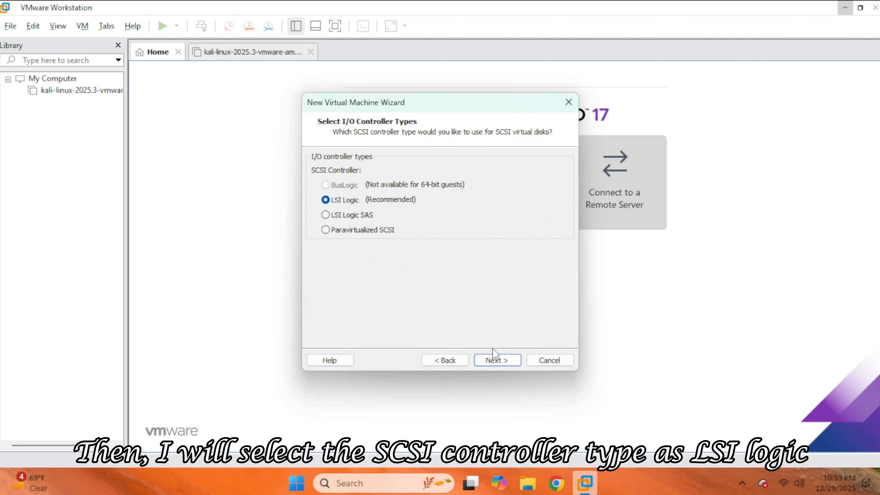
{"action": "left_click", "coordinate": [497, 360]}
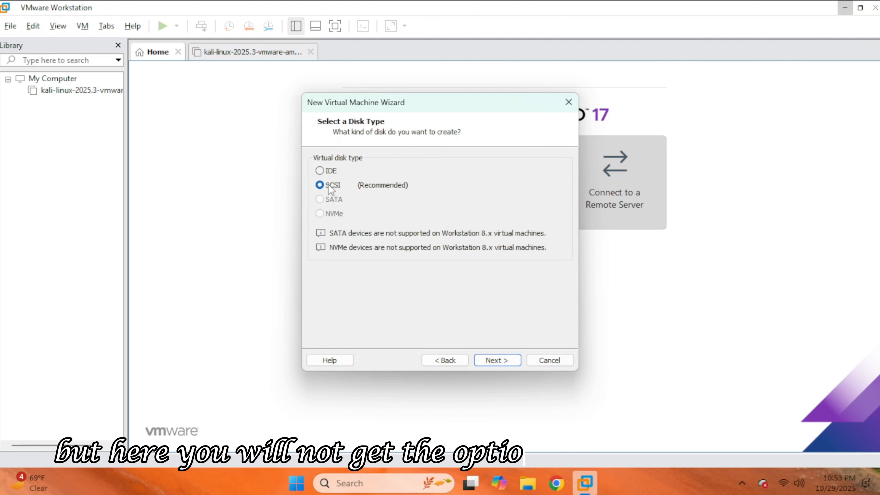
Create a new 80 GB SCSI virtual disk stored as a single file, Kali Linux.vmdk, and finish creating the virtual machine.
{"action": "left_click", "coordinate": [499, 363]}
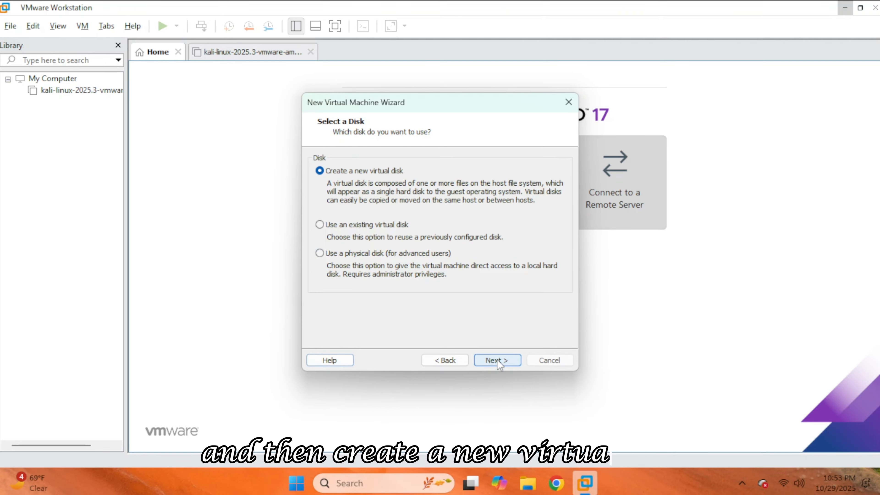
{"action": "left_click", "coordinate": [498, 361]}
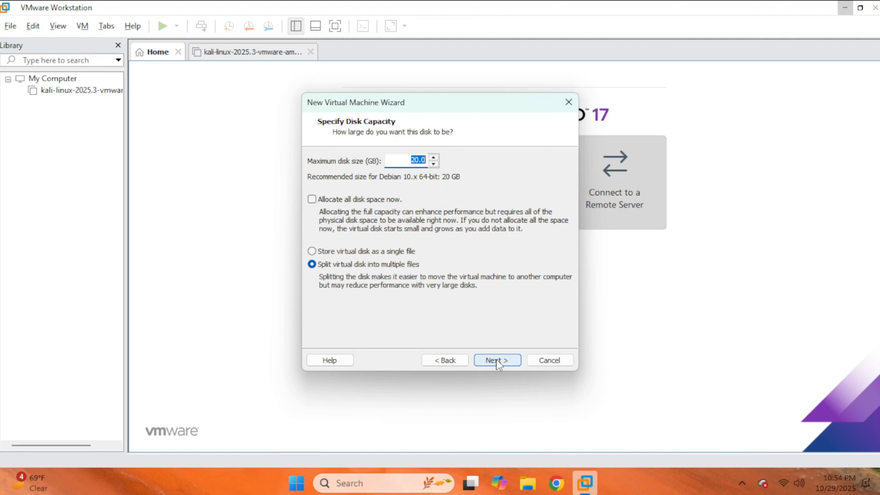
{"action": "left_click", "coordinate": [388, 252]}
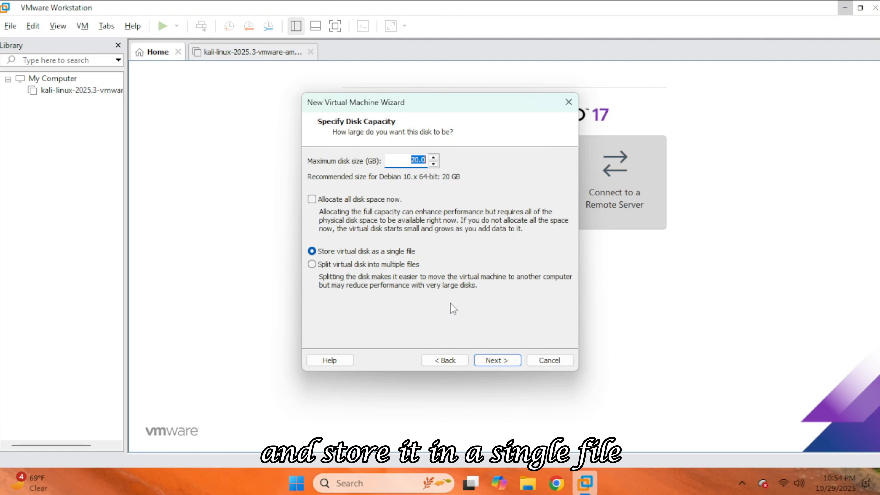
{"action": "type", "text": "80"}
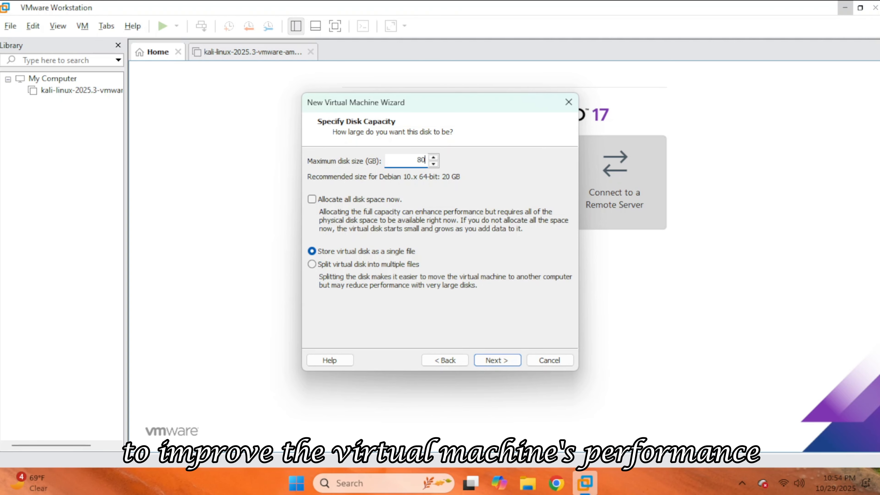
{"action": "left_click", "coordinate": [501, 362]}
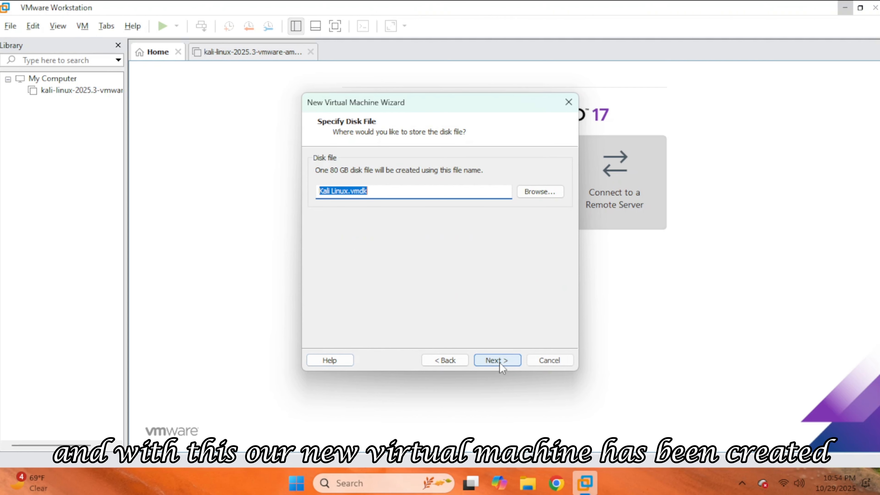
{"action": "left_click", "coordinate": [501, 362]}
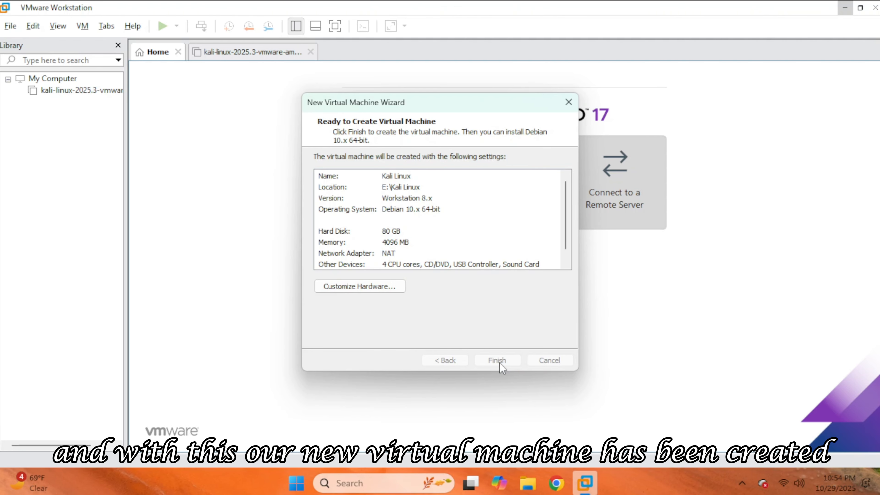
{"action": "left_click", "coordinate": [500, 362]}
Power on the new Kali Linux virtual machine in full screen and start the Graphical install.
{"action": "left_click", "coordinate": [206, 104]}
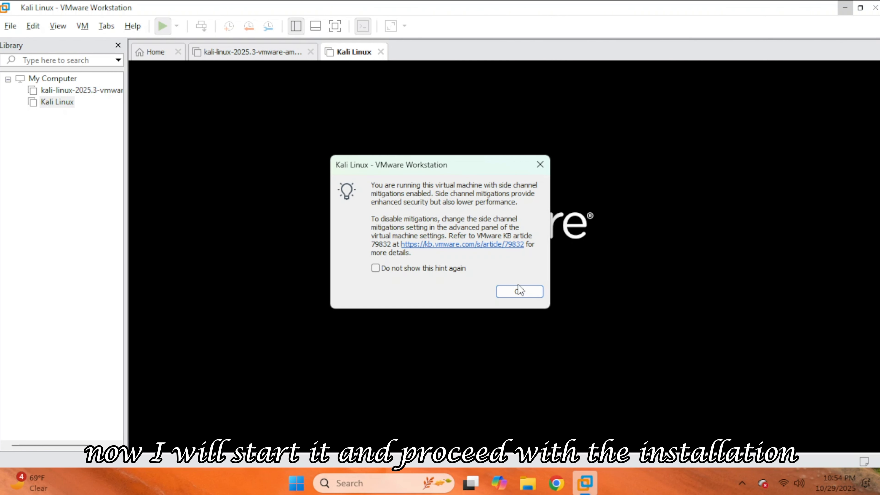
{"action": "left_click", "coordinate": [519, 291]}
{"action": "left_click", "coordinate": [335, 26]}
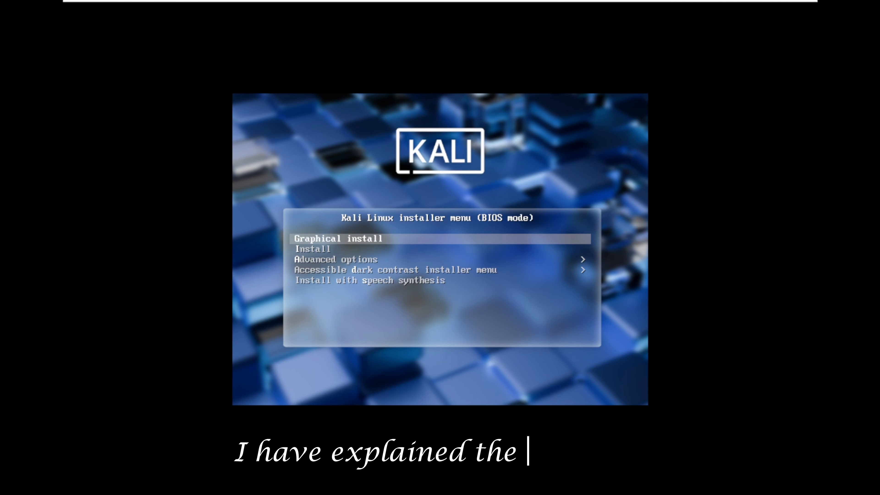
{"action": "key", "text": "Return"}
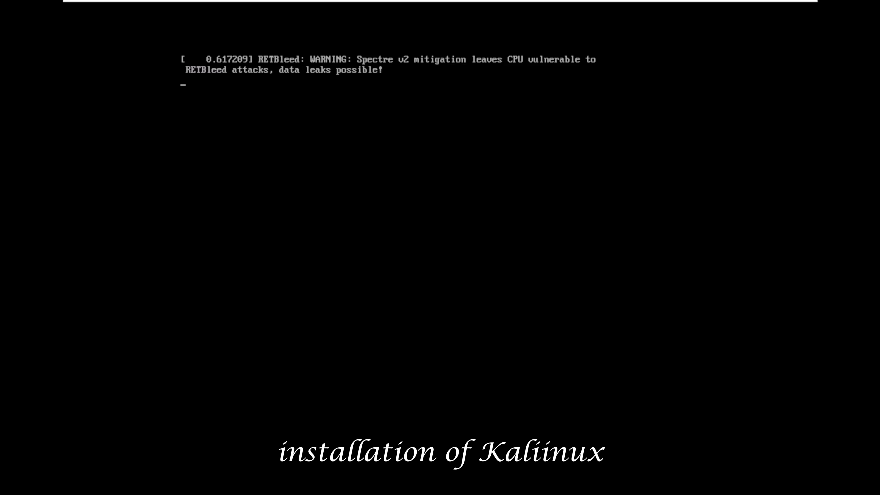
Stretch the guest display to fit the full screen and accept English as the installation language.
{"action": "left_click", "coordinate": [414, 3]}
{"action": "left_click", "coordinate": [412, 27]}
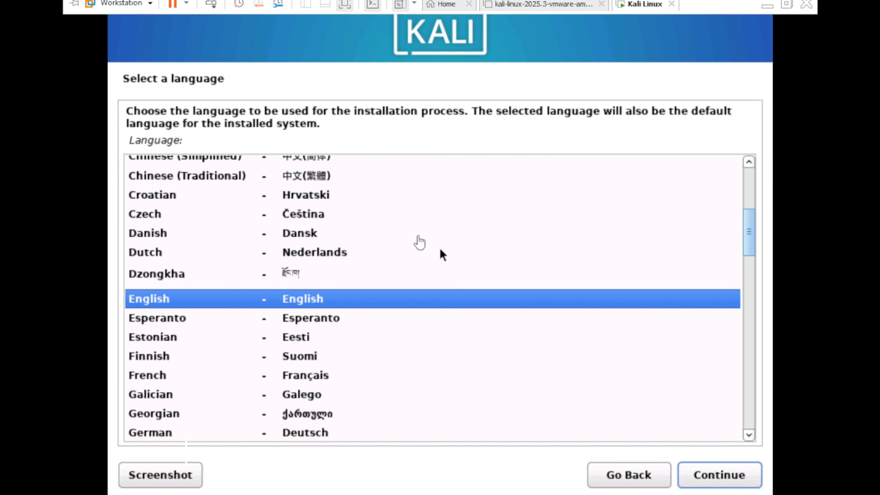
{"action": "left_click", "coordinate": [698, 482]}
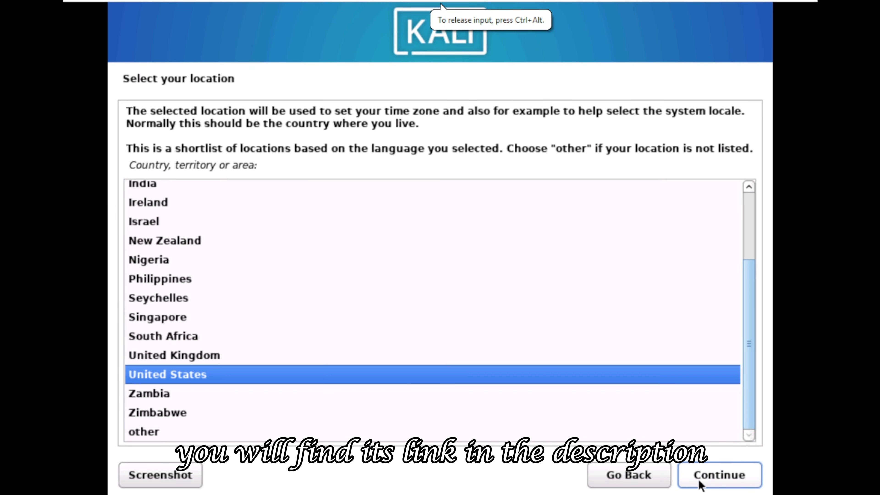
Accept United States as the location and American English as the keyboard layout.
{"action": "left_click", "coordinate": [712, 480]}
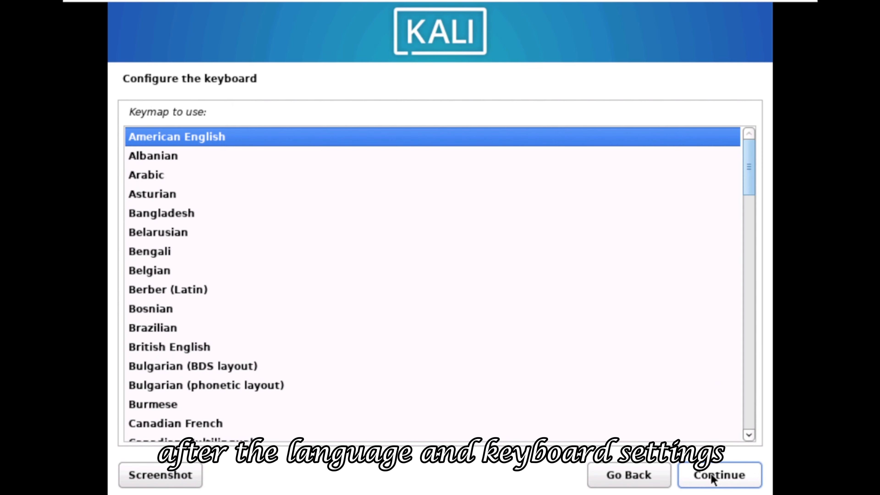
{"action": "left_click", "coordinate": [712, 479]}
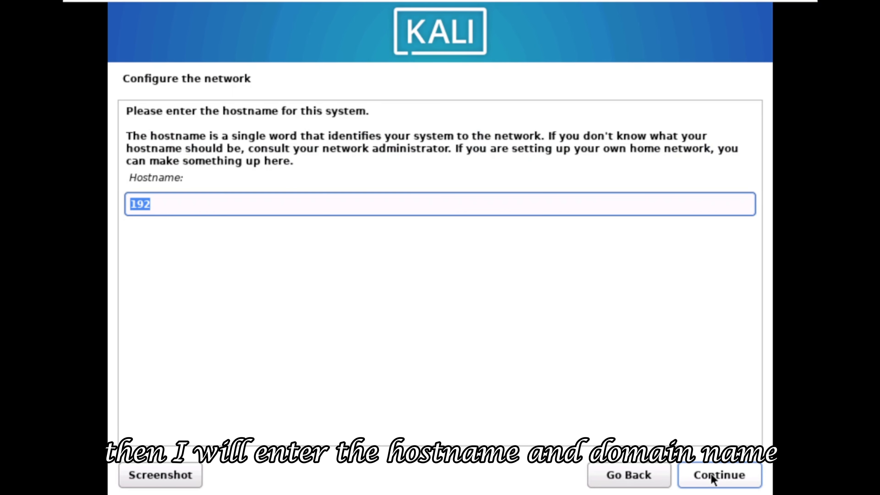
Keep 192 as the hostname, set the domain name to 168. and enter the new user's full name.
{"action": "left_click", "coordinate": [713, 476]}
{"action": "type", "text": "161"}
{"action": "key", "text": "BackSpace"}
{"action": "type", "text": "8."}
{"action": "left_click", "coordinate": [724, 477]}
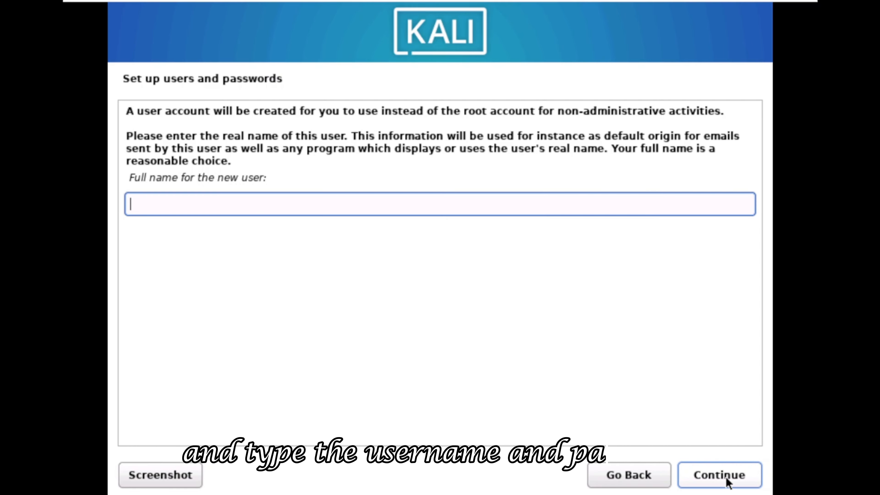
{"action": "type", "text": "Technichio"}
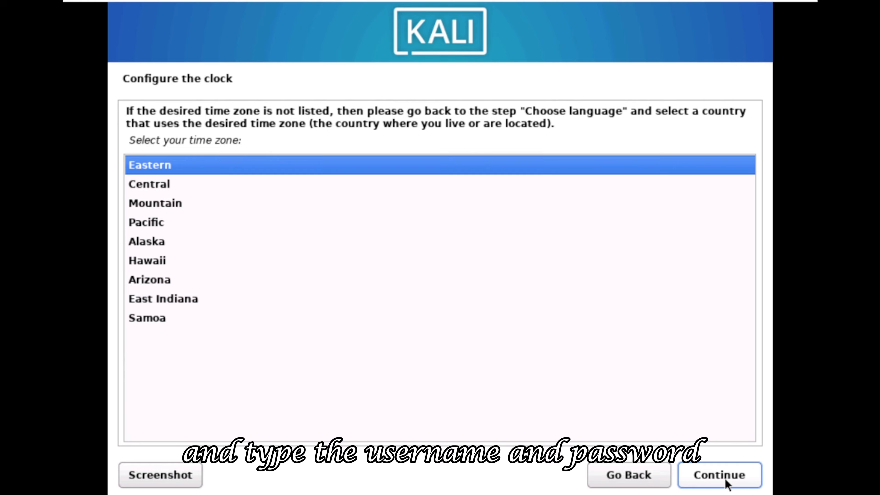
{"action": "left_click", "coordinate": [724, 480]}
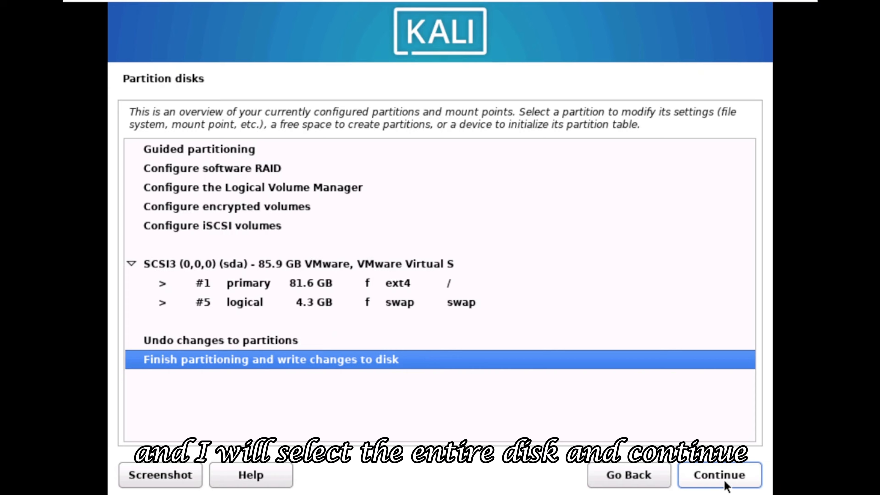
Partition the virtual disk with Guided - use entire disk and write the changes to it.
{"action": "left_click", "coordinate": [724, 477]}
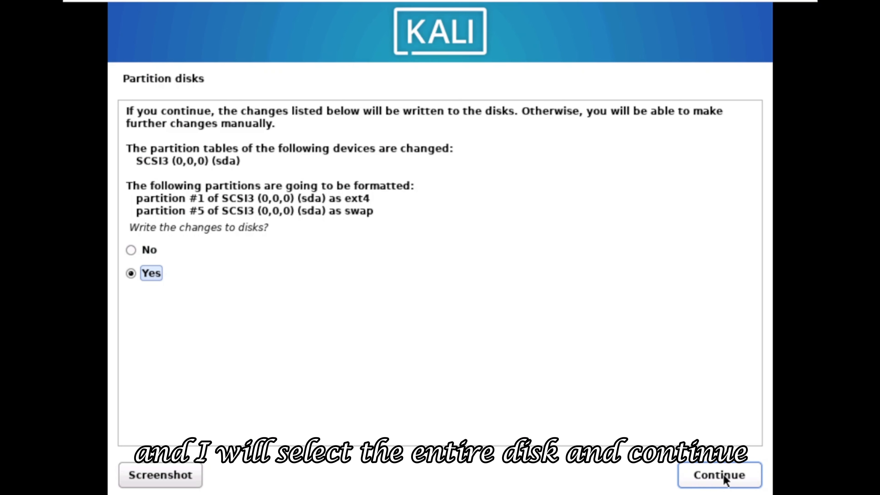
{"action": "left_click", "coordinate": [724, 477]}
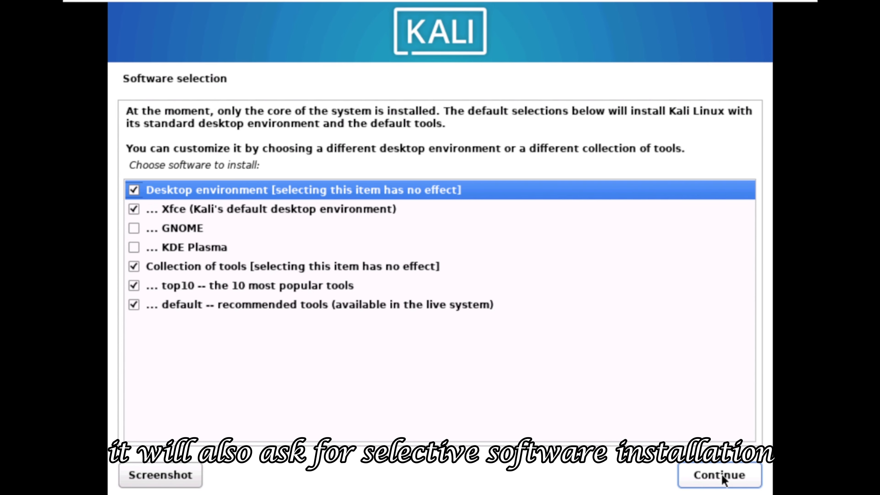
Install the default Xfce desktop with the top10 and default tool collections, and install the GRUB boot loader on /dev/sda.
{"action": "left_click", "coordinate": [723, 478]}
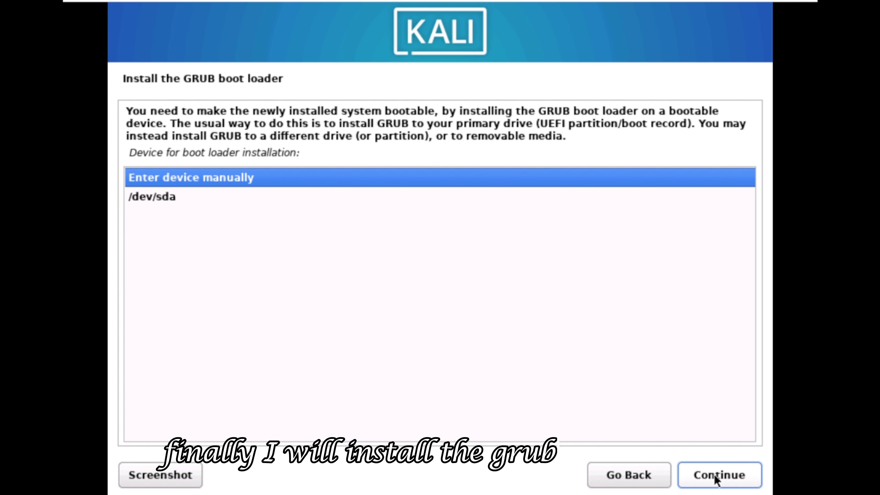
{"action": "left_click", "coordinate": [152, 197]}
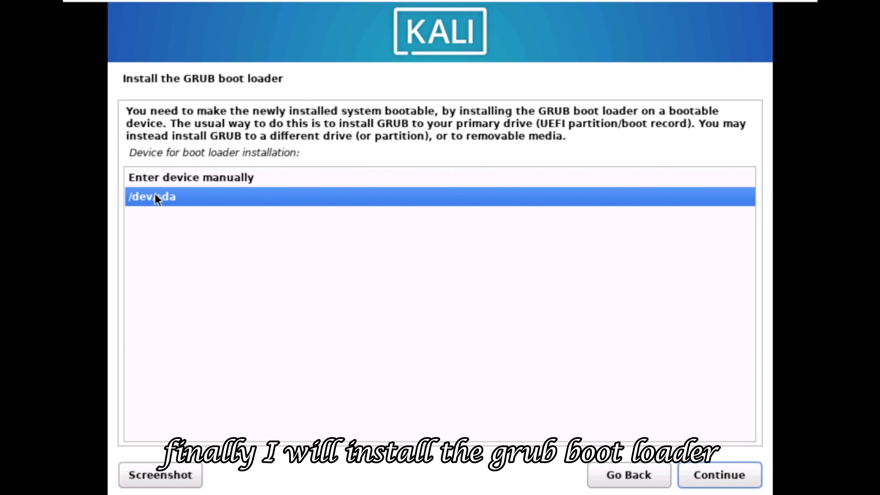
{"action": "left_click", "coordinate": [721, 477]}
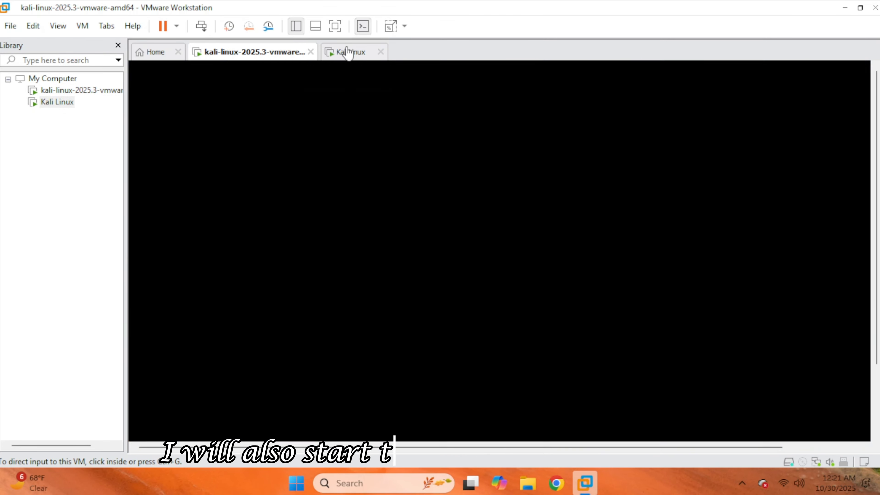
View the desktop of the newly installed Kali Linux machine and the login screen of the pre-built kali-linux-2025.3 machine.
{"action": "left_click", "coordinate": [347, 52]}
{"action": "left_click", "coordinate": [445, 283]}
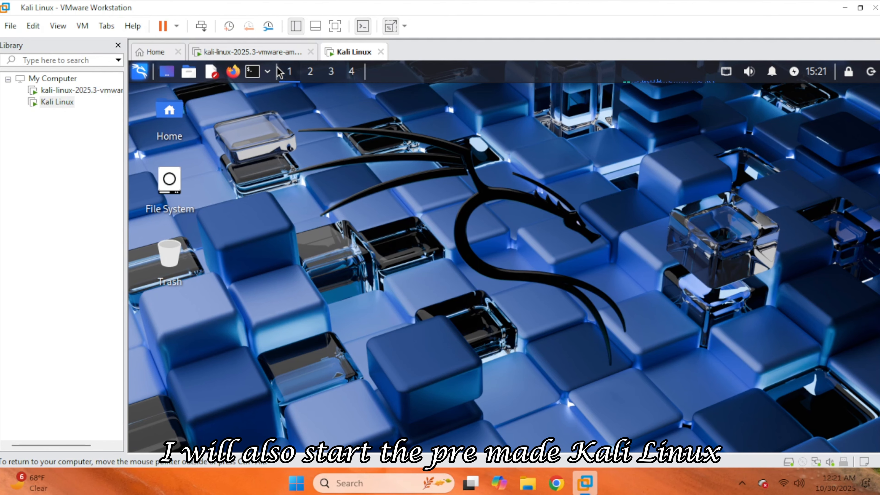
{"action": "left_click", "coordinate": [276, 52]}
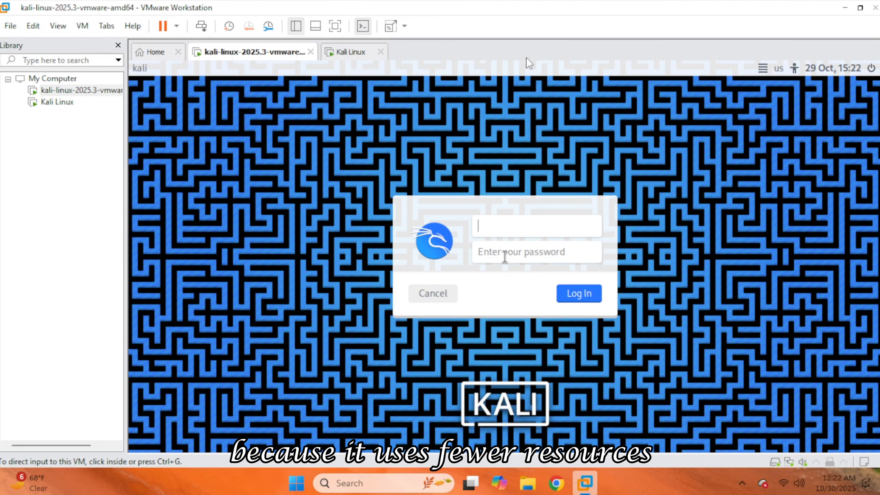
{"action": "left_click", "coordinate": [530, 227]}
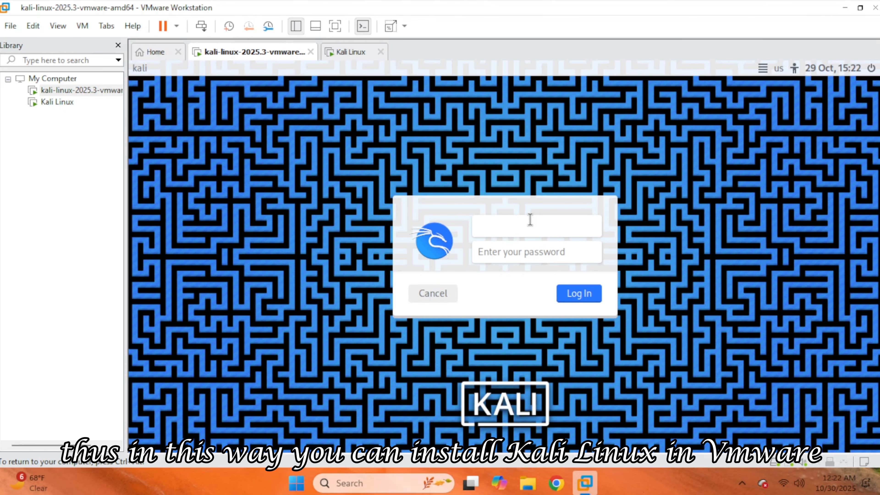